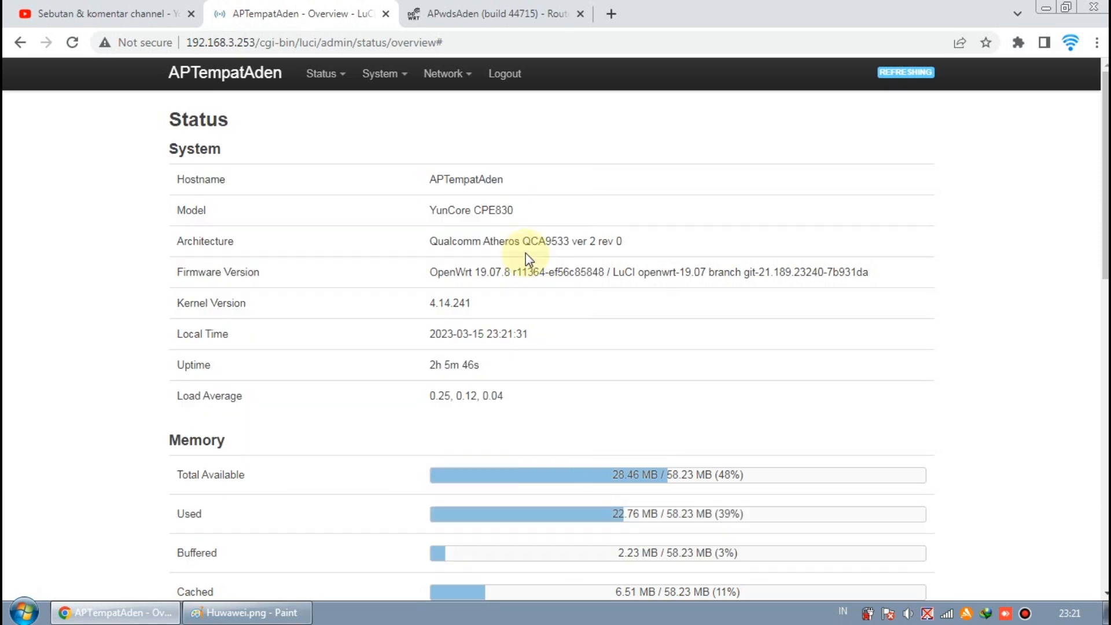
- Review the OpenWrt status overview and the DD-WRT router status page in the other tab
scroll(526, 254, "down", 4)
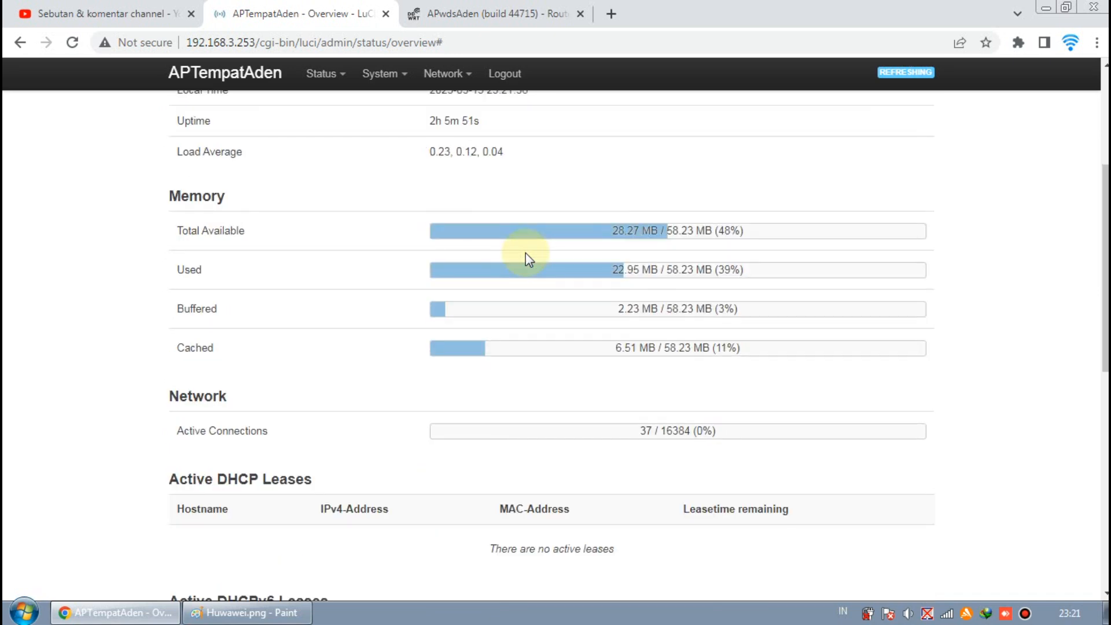
left_click(448, 9)
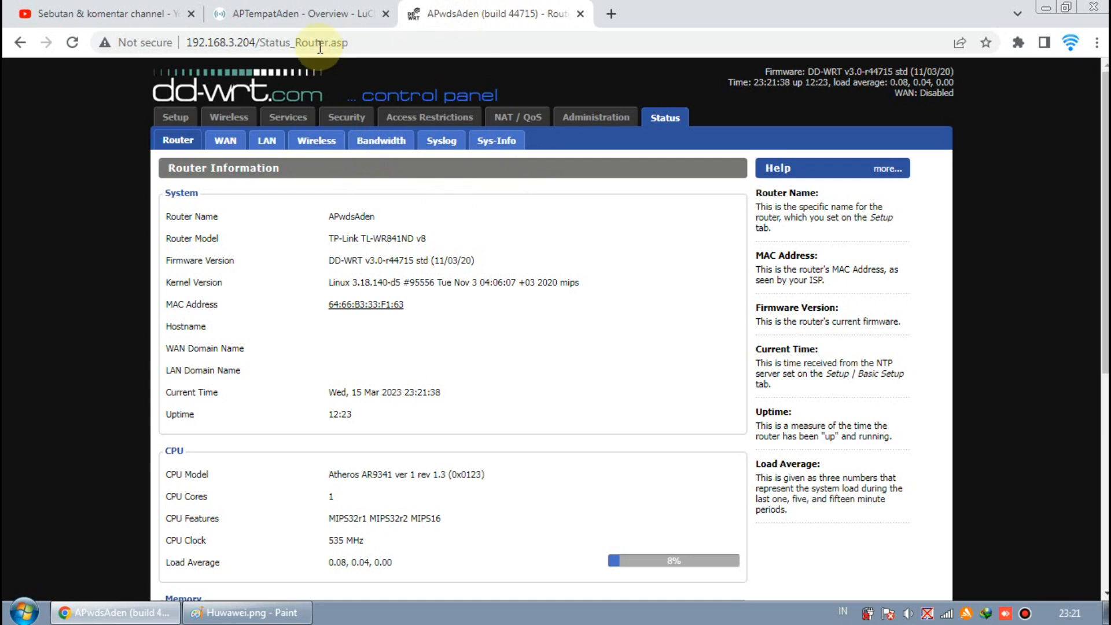
left_click(310, 9)
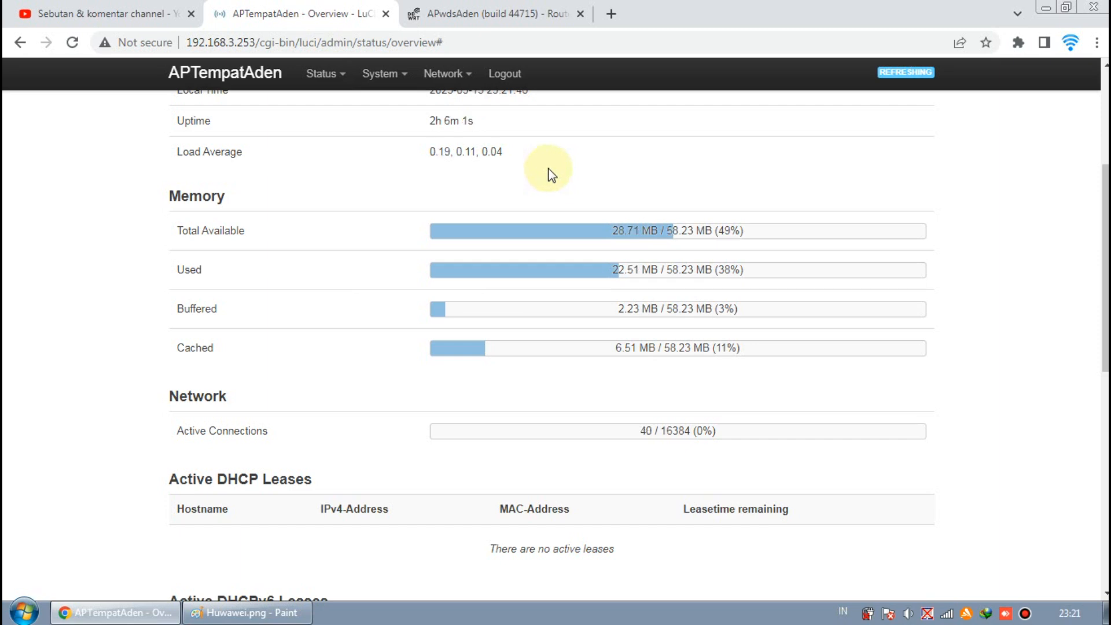
scroll(561, 310, "down", 7)
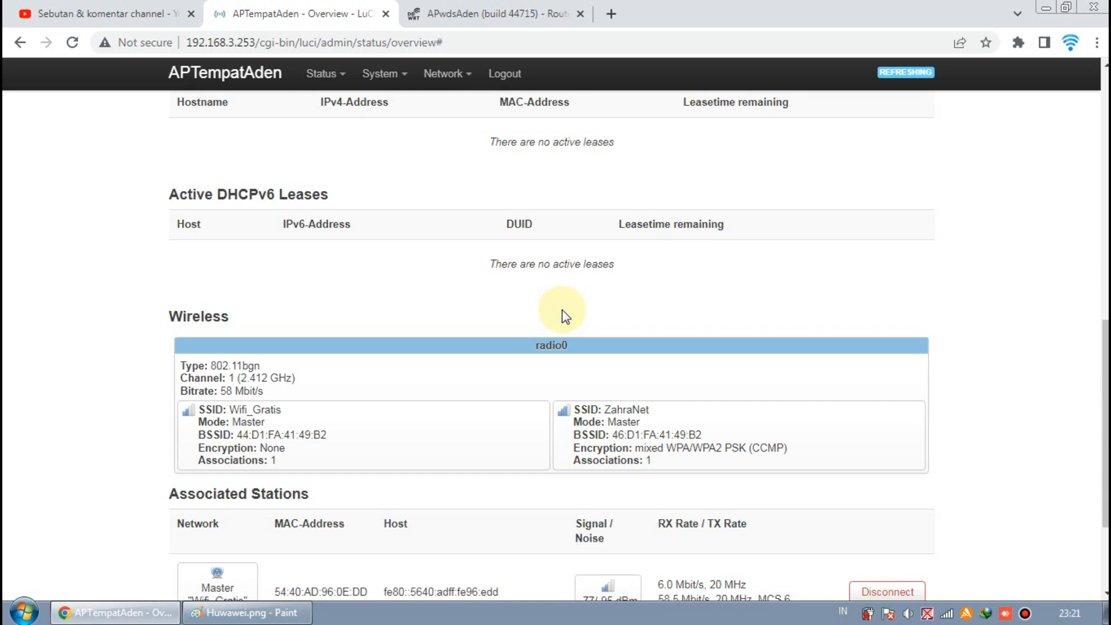
scroll(561, 310, "down", 3)
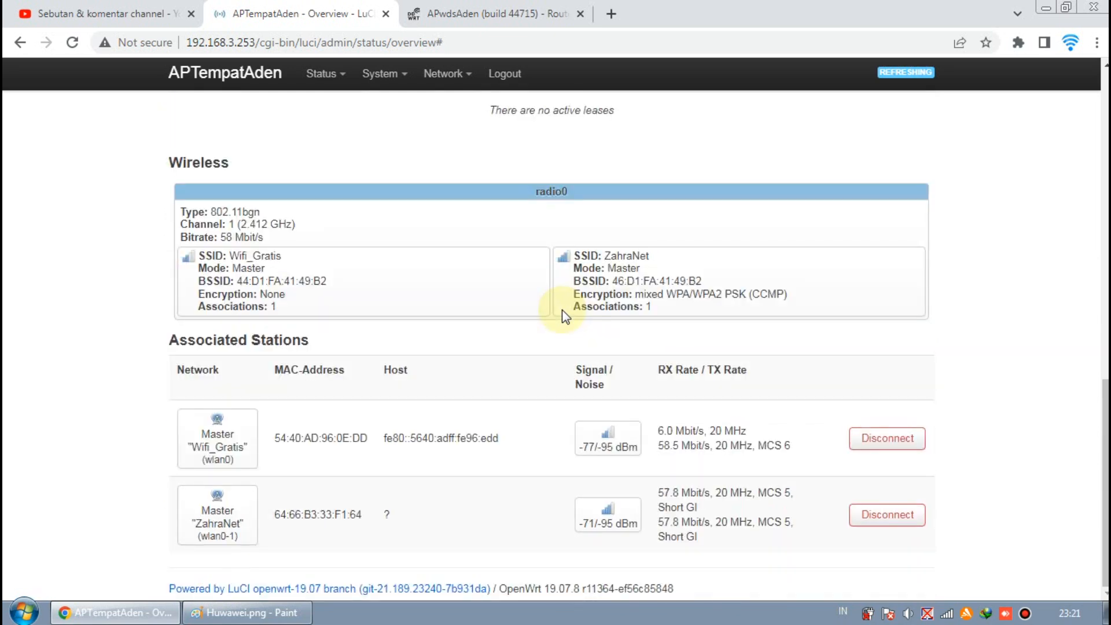
scroll(562, 310, "up", 10)
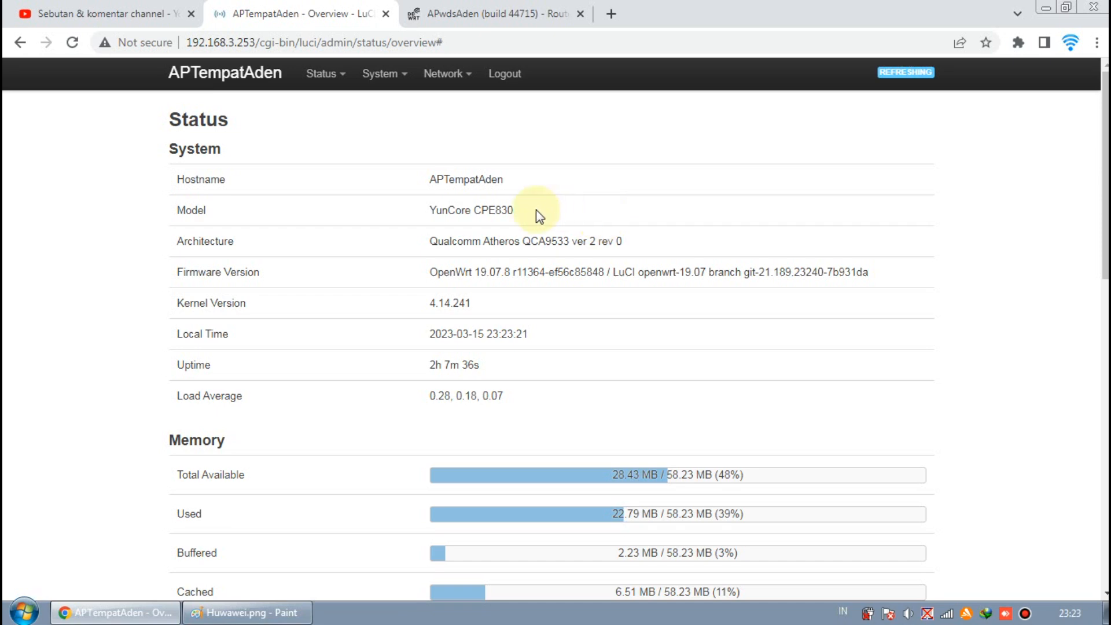
mouse_move(382, 116)
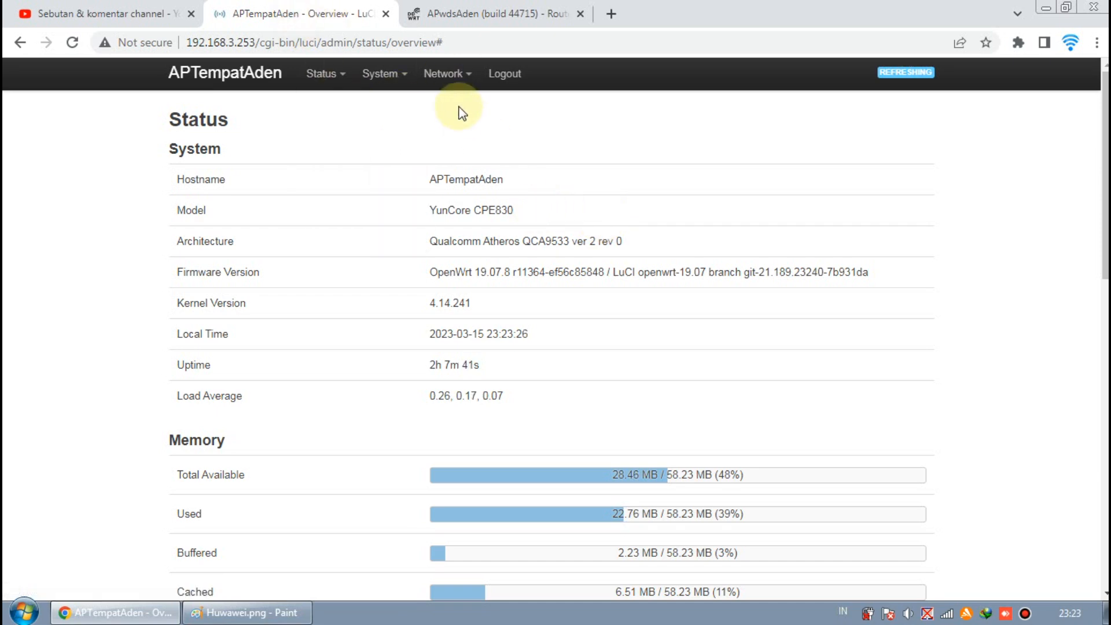
scroll(506, 143, "down", 7)
scroll(506, 144, "down", 4)
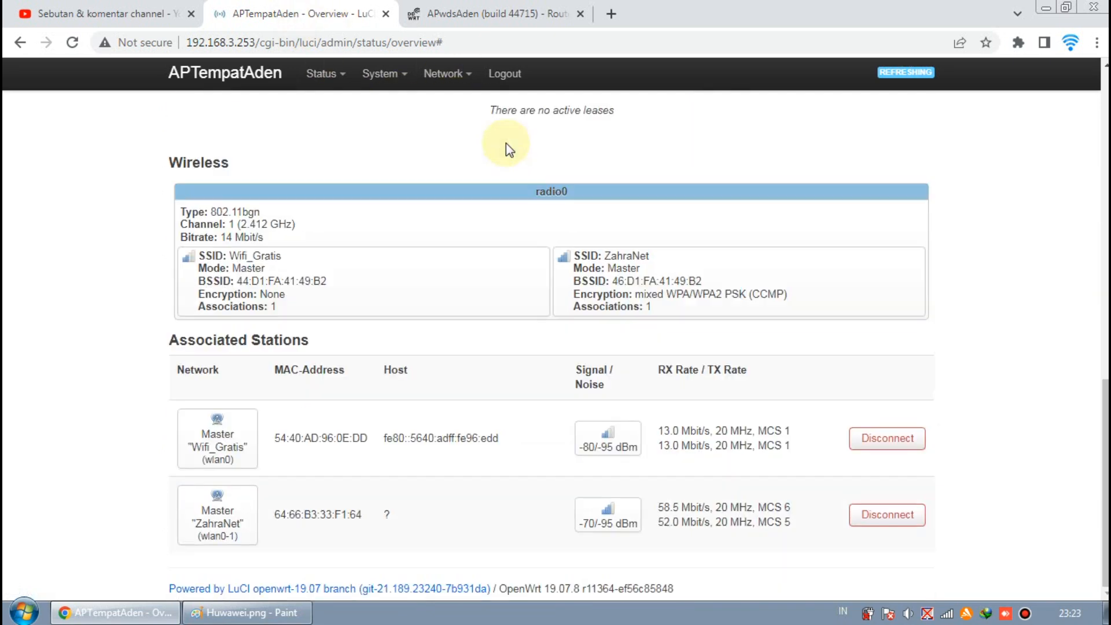
scroll(363, 114, "up", 7)
mouse_move(385, 81)
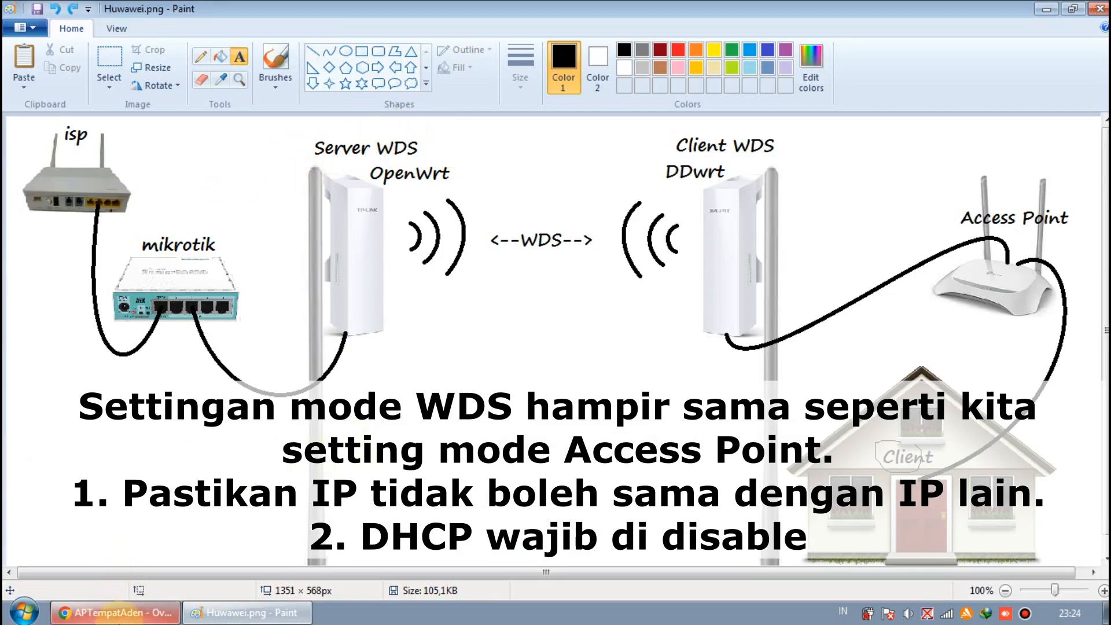
- Switch to the WDS network diagram in Paint and return to the router's web interface
left_click(157, 616)
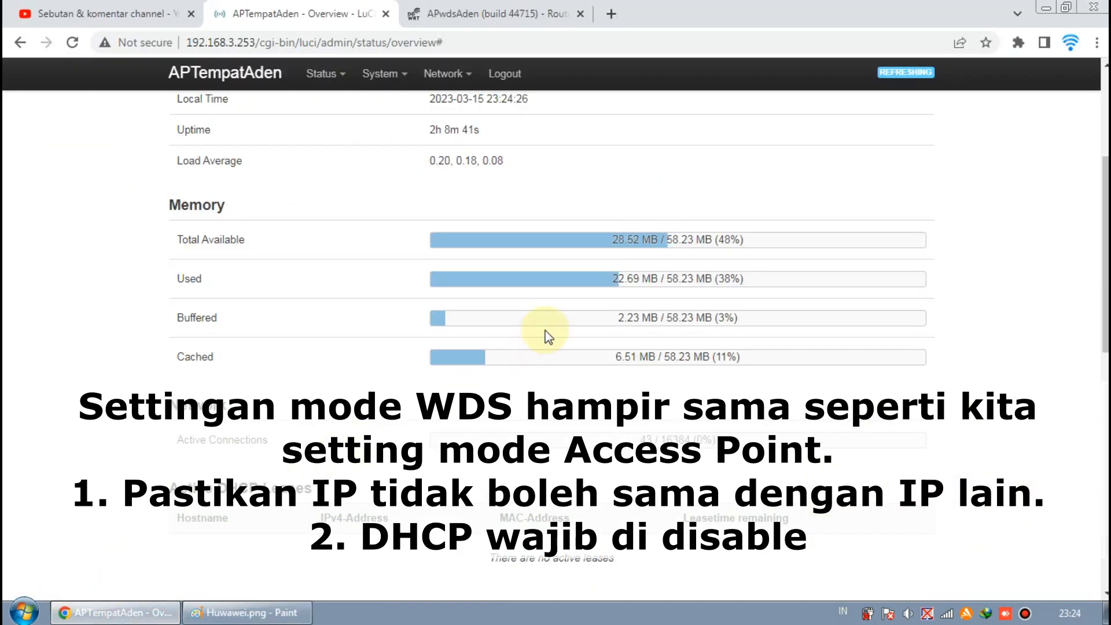
left_click(249, 612)
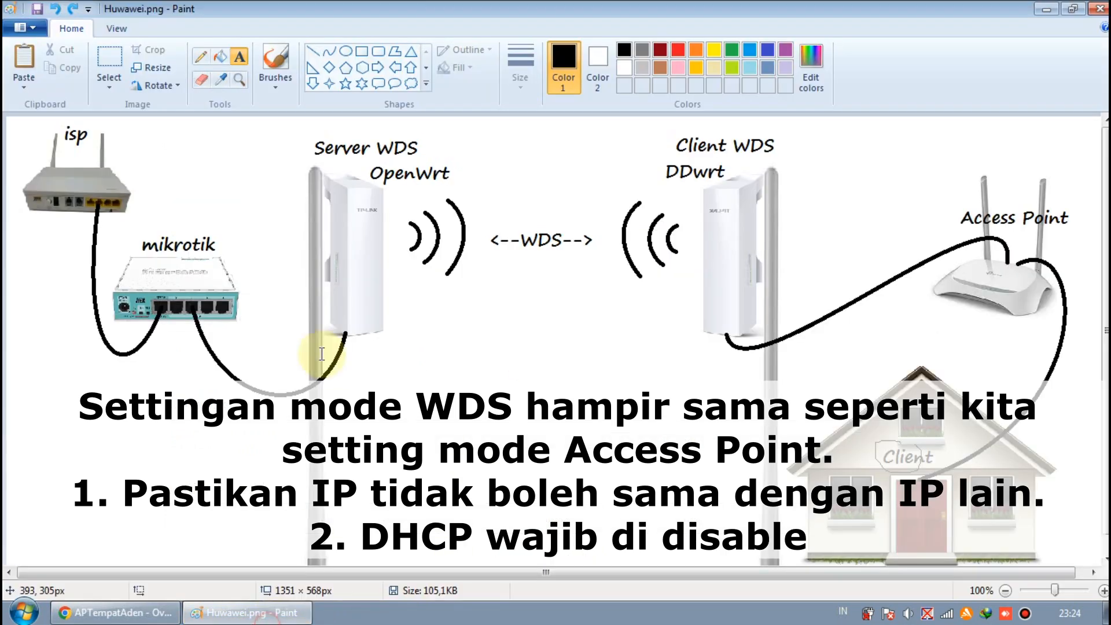
left_click(182, 214)
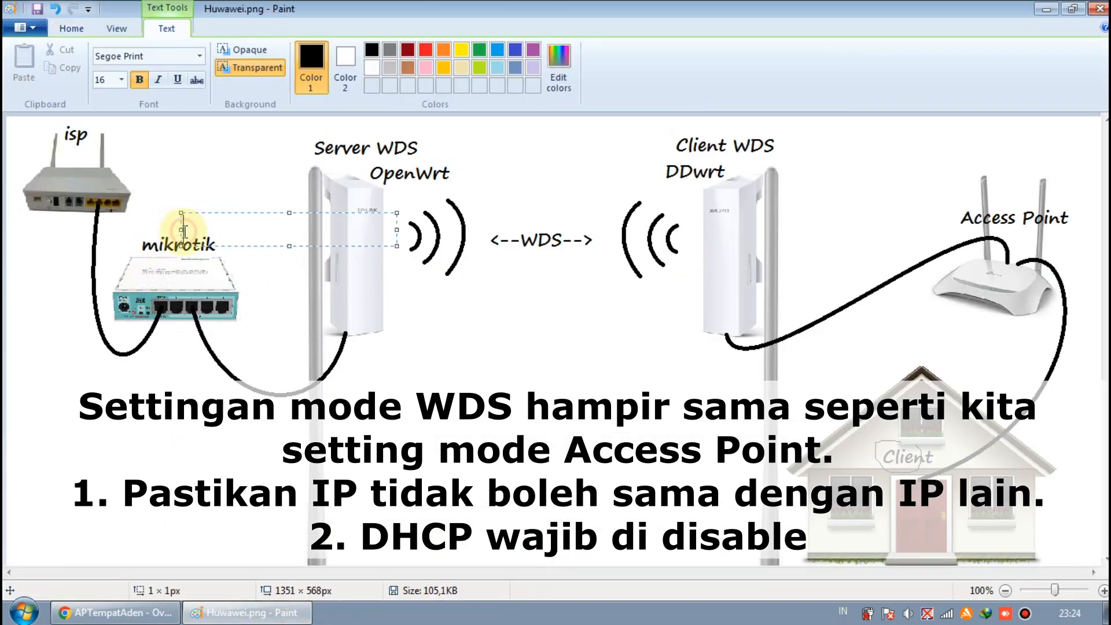
left_click(223, 265)
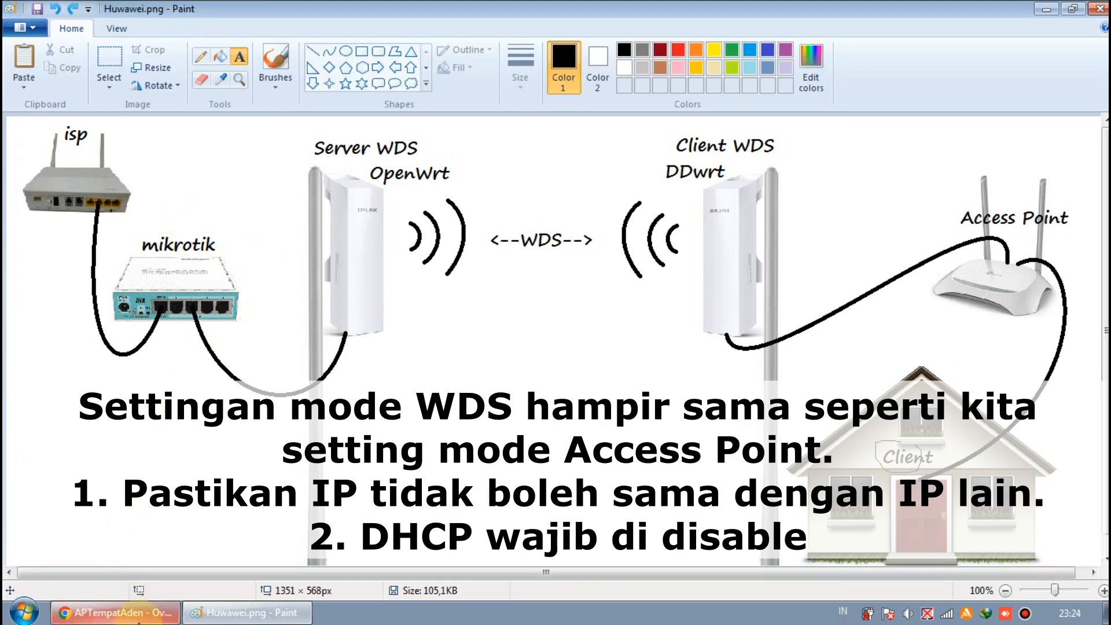
left_click(112, 612)
- Open the Network Wireless overview page and inspect the Wifi_Gratis network entry
mouse_move(431, 84)
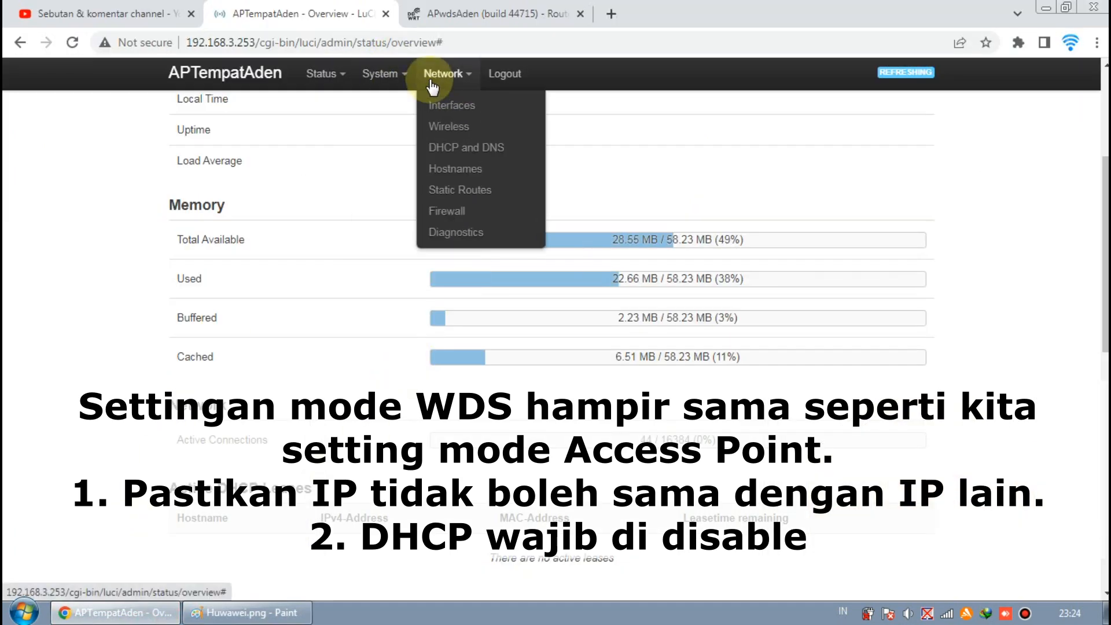
left_click(451, 127)
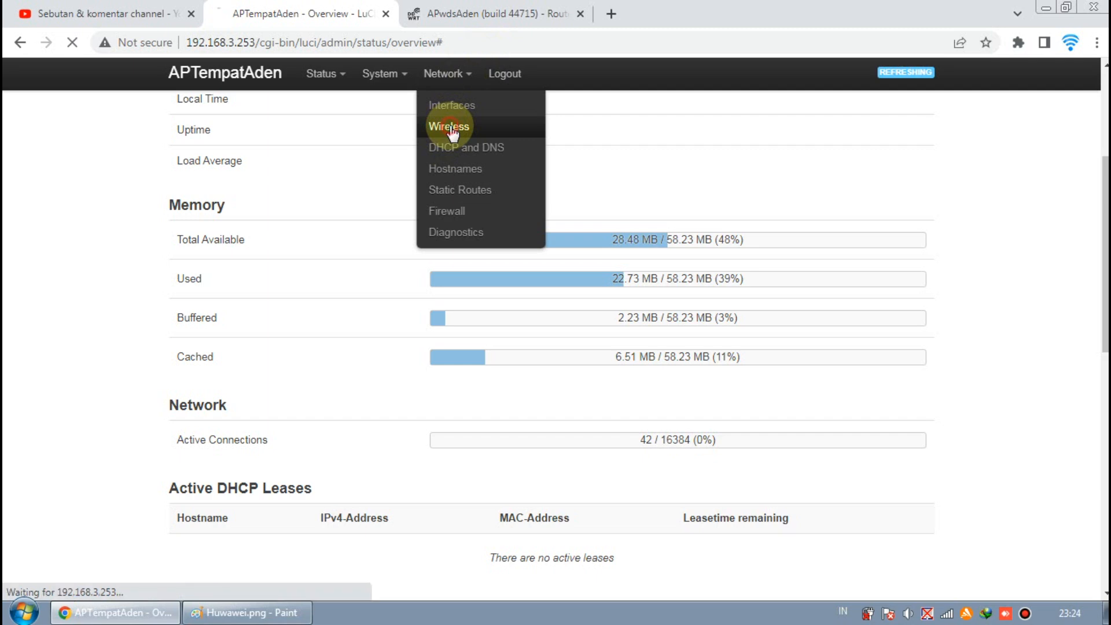
mouse_move(470, 134)
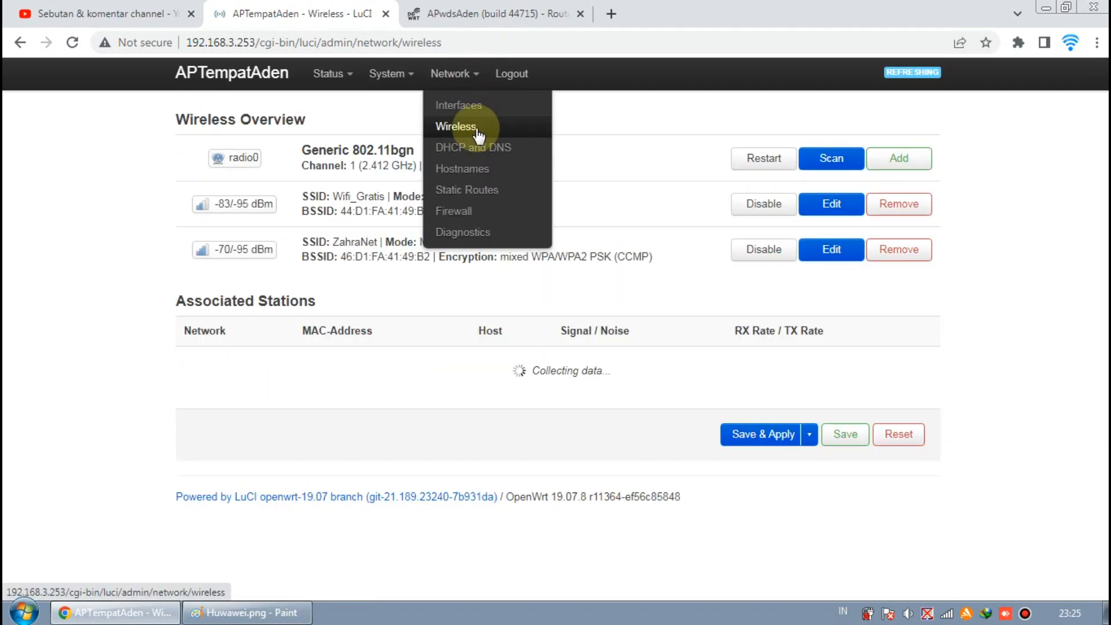
left_click_drag(327, 198, 379, 197)
left_click(379, 197)
double_click(376, 197)
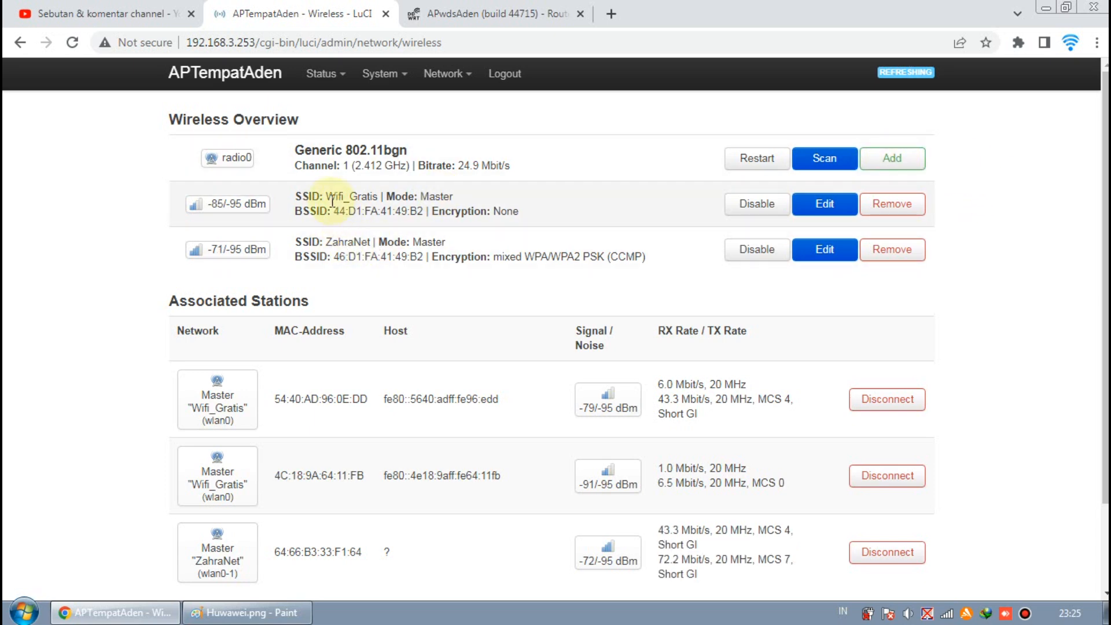
- Open the Wifi_Gratis network settings, inspect its interface mode options, and dismiss the dialog
left_click(825, 209)
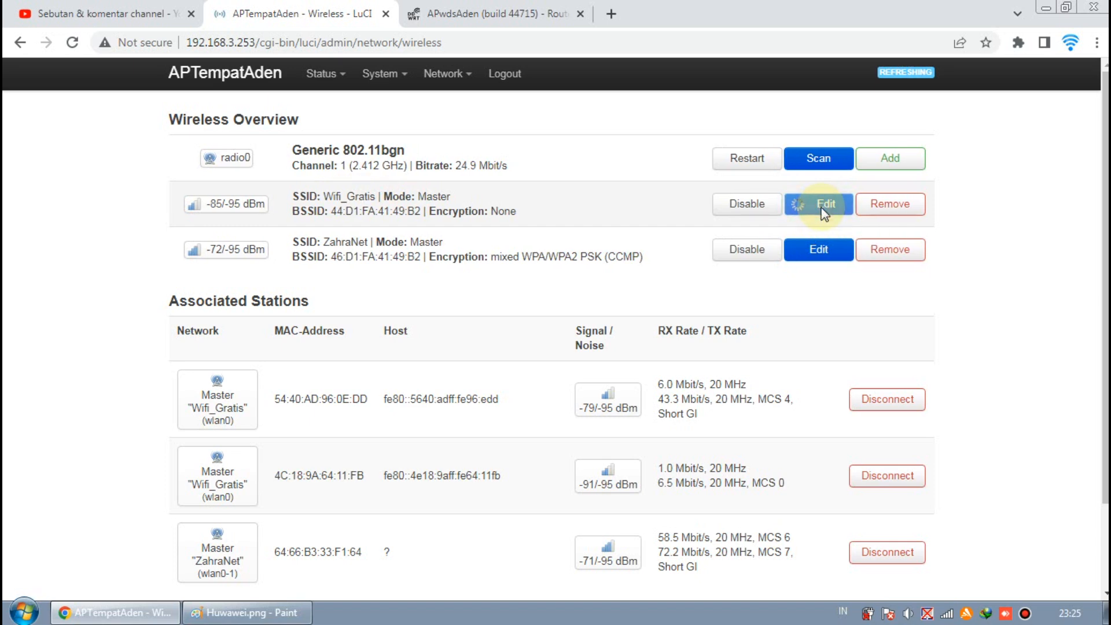
scroll(723, 276, "down", 5)
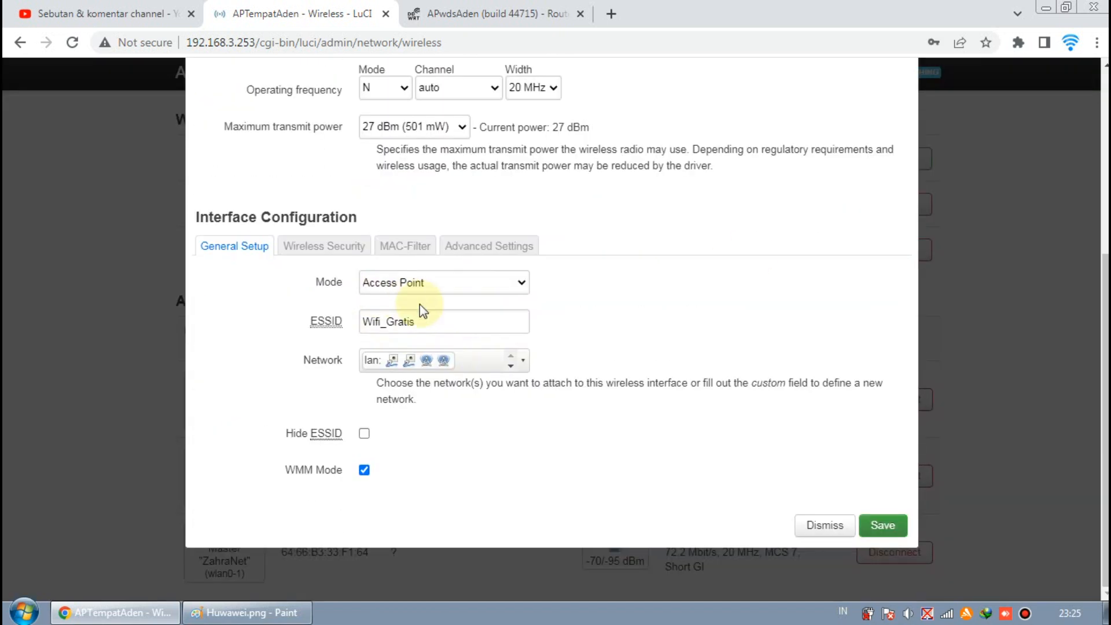
left_click(493, 292)
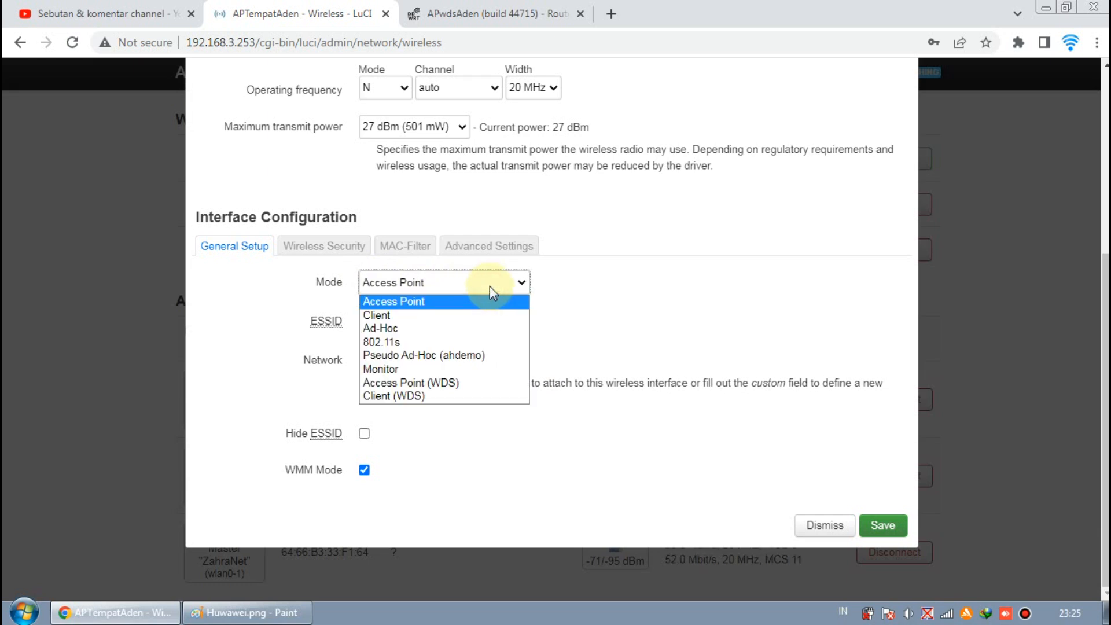
left_click(490, 285)
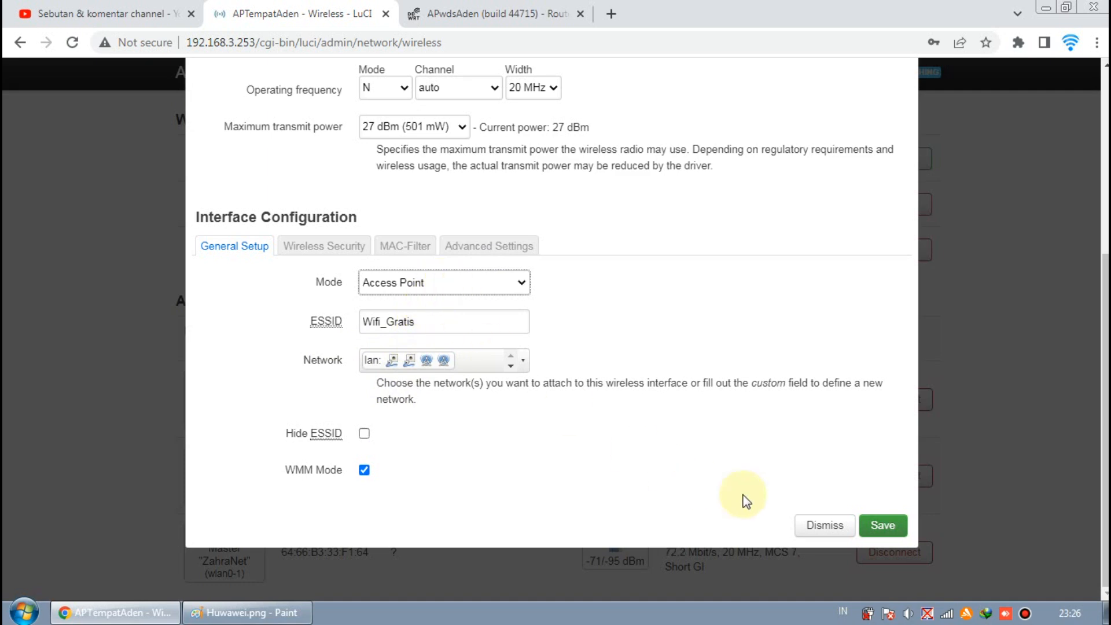
left_click(841, 527)
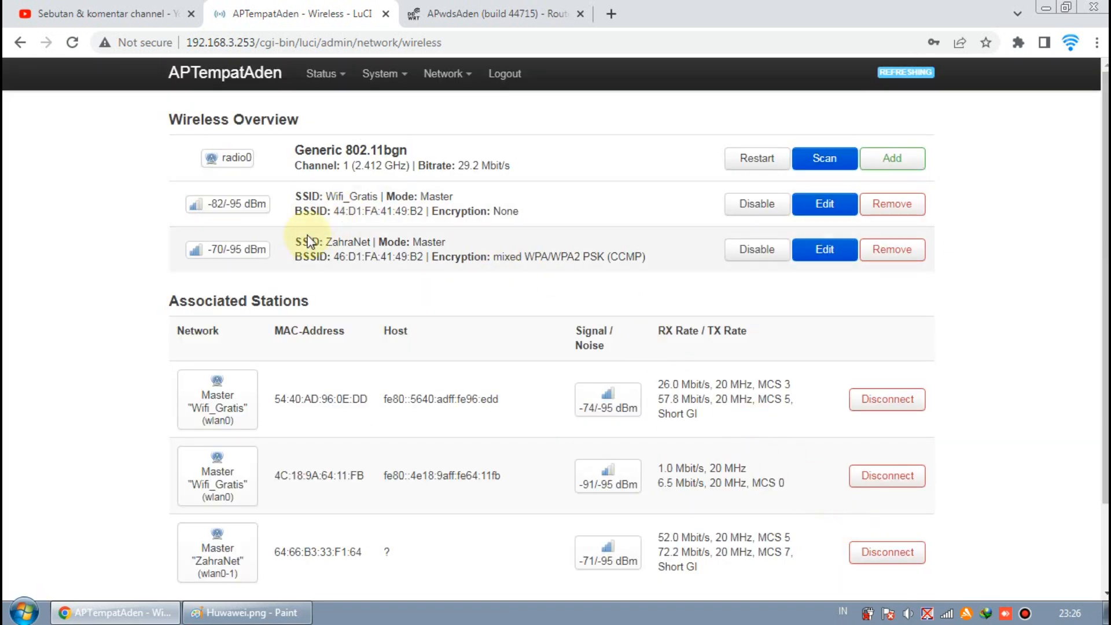
- Open the ZahraNet network settings and check its Access Point (WDS) mode, security and advanced tabs
left_click(833, 253)
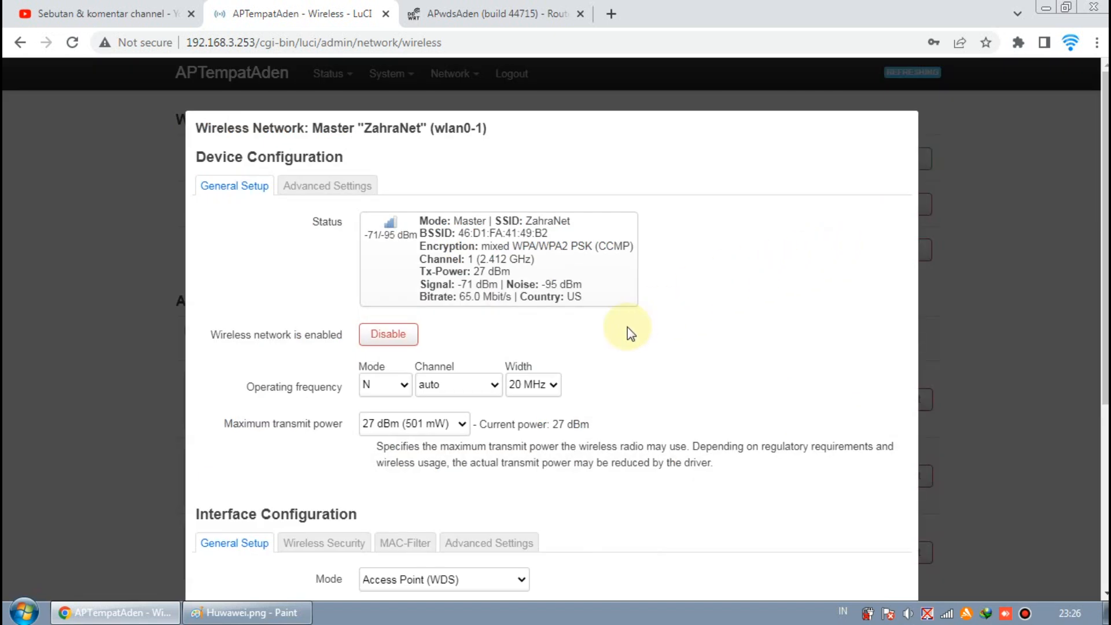
scroll(631, 325, "down", 3)
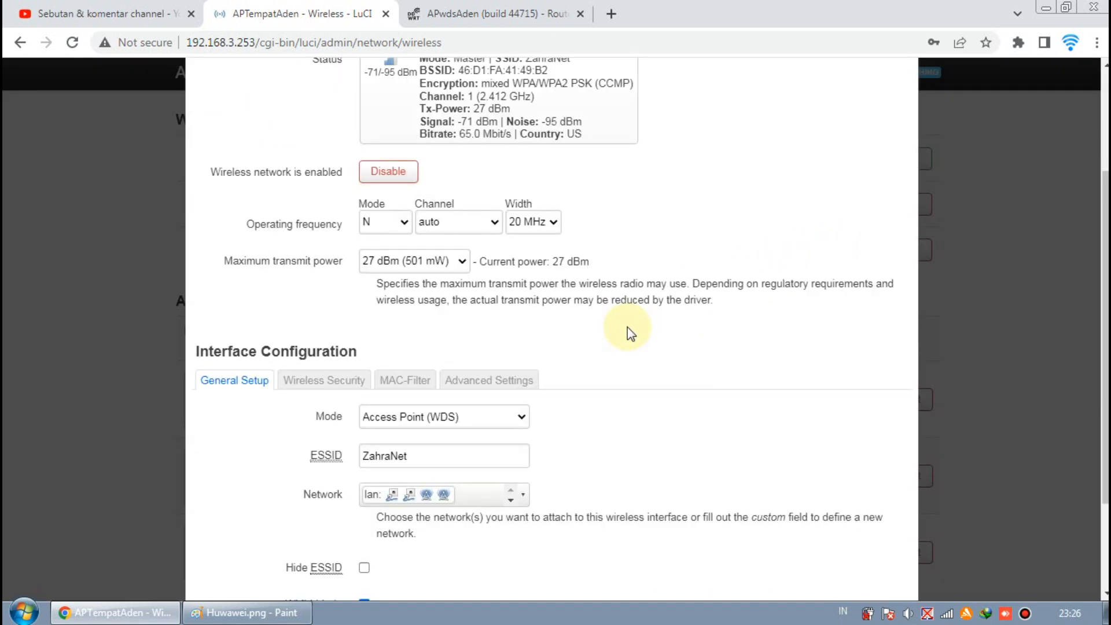
left_click(523, 417)
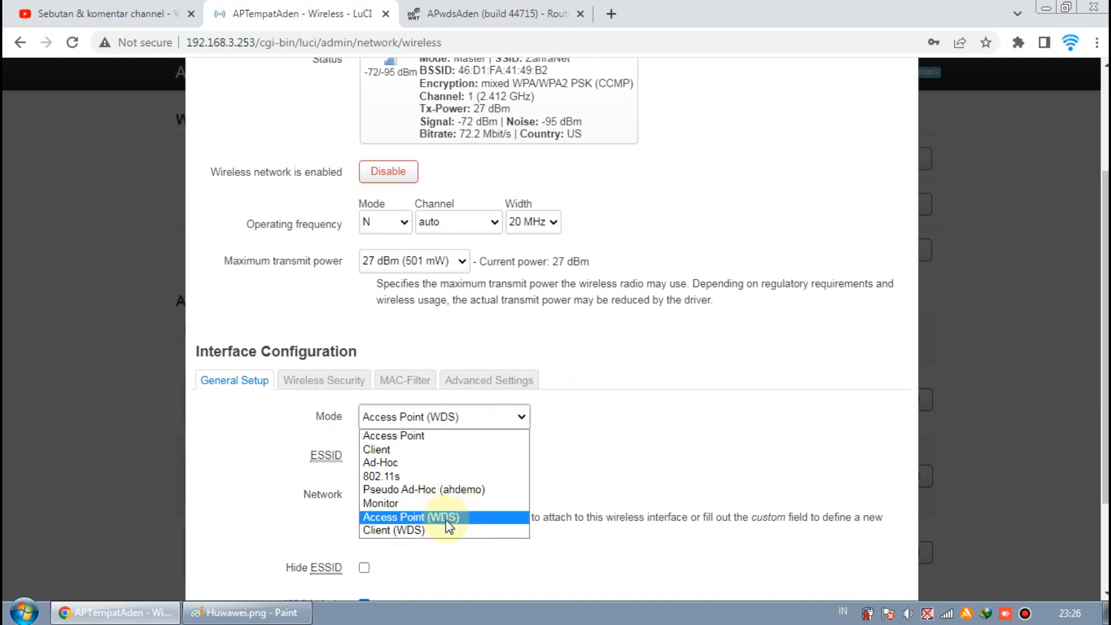
left_click(558, 478)
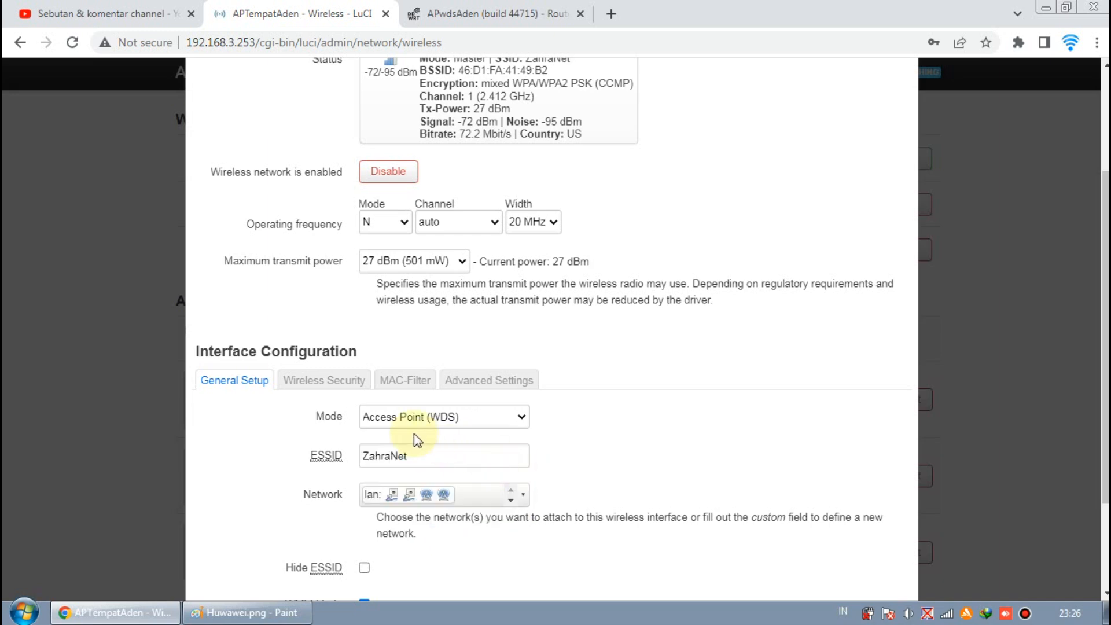
left_click(324, 379)
left_click(417, 302)
left_click(486, 429)
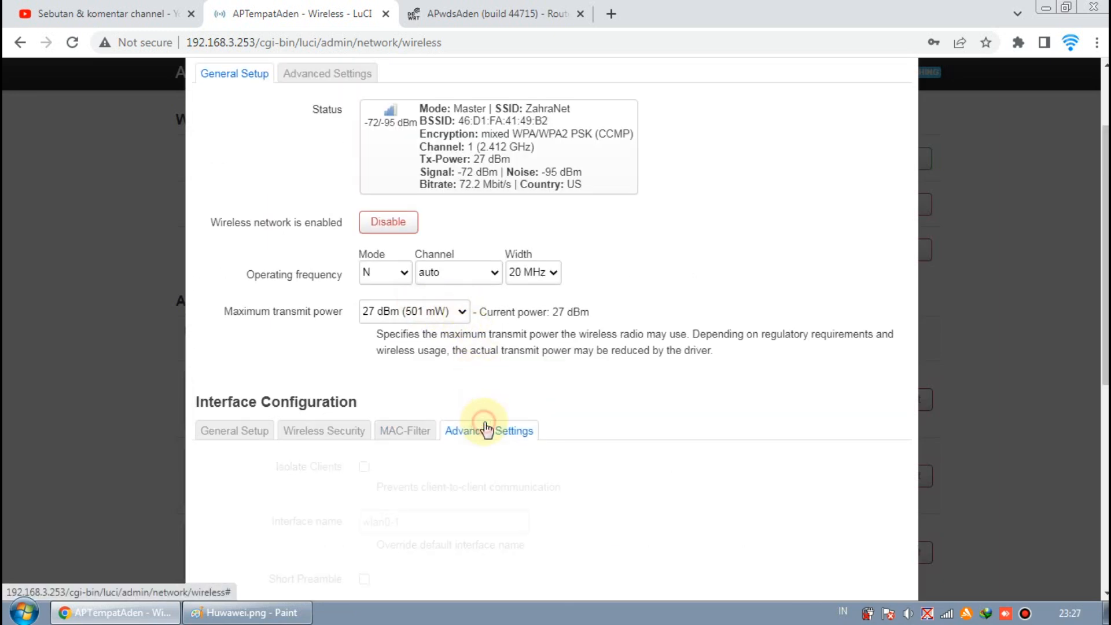
- Scroll through the ZahraNet advanced settings, including Isolate Clients, and dismiss the dialog
scroll(485, 429, "down", 3)
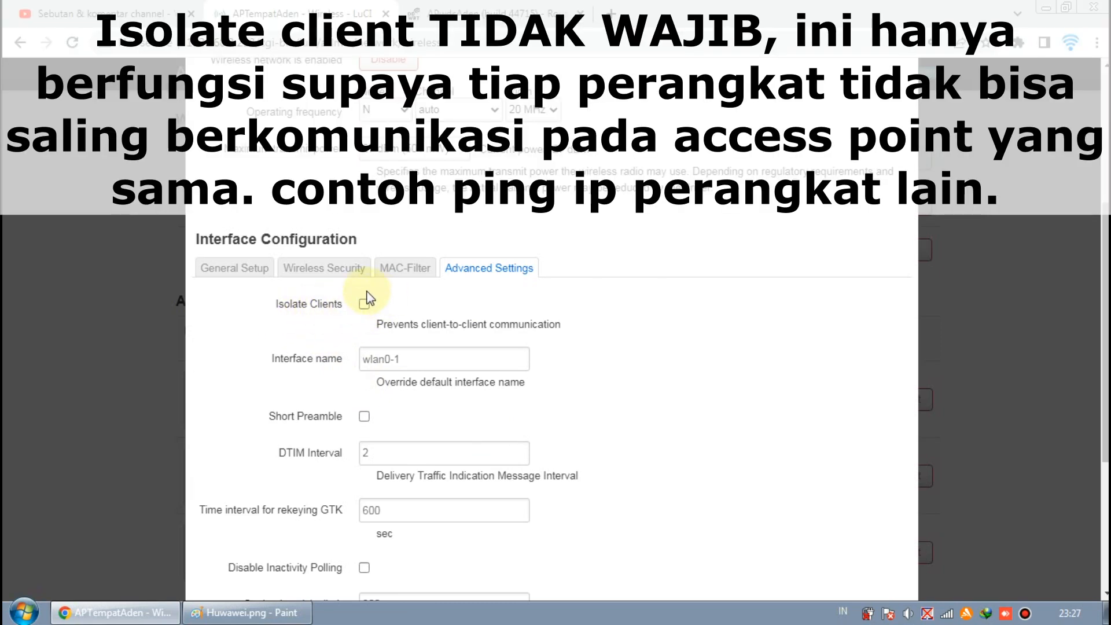
scroll(421, 307, "up", 3)
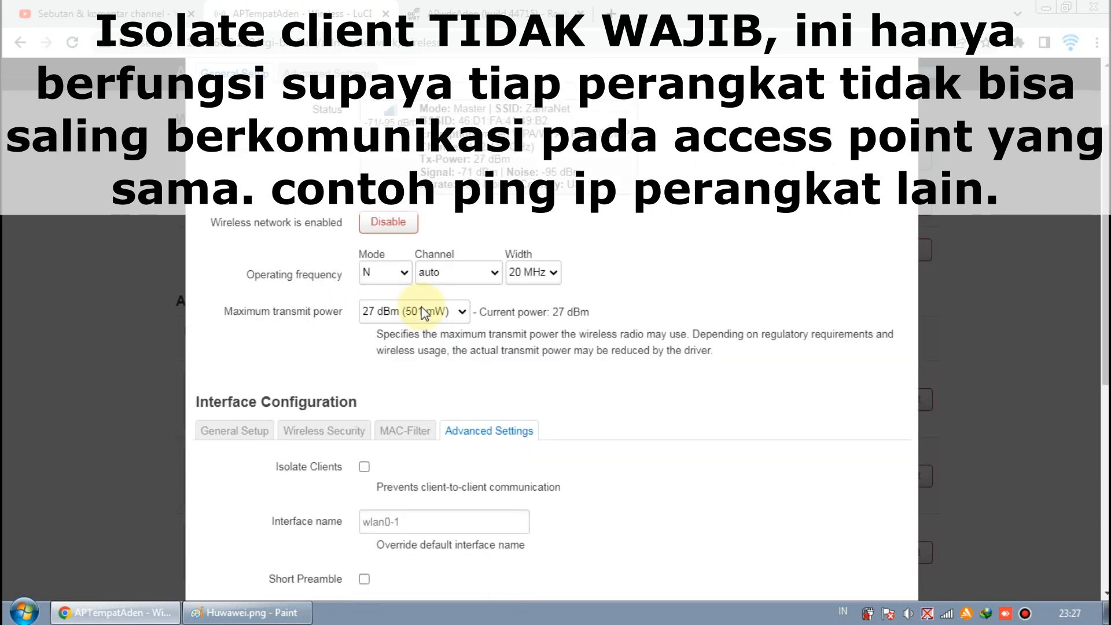
scroll(422, 307, "down", 3)
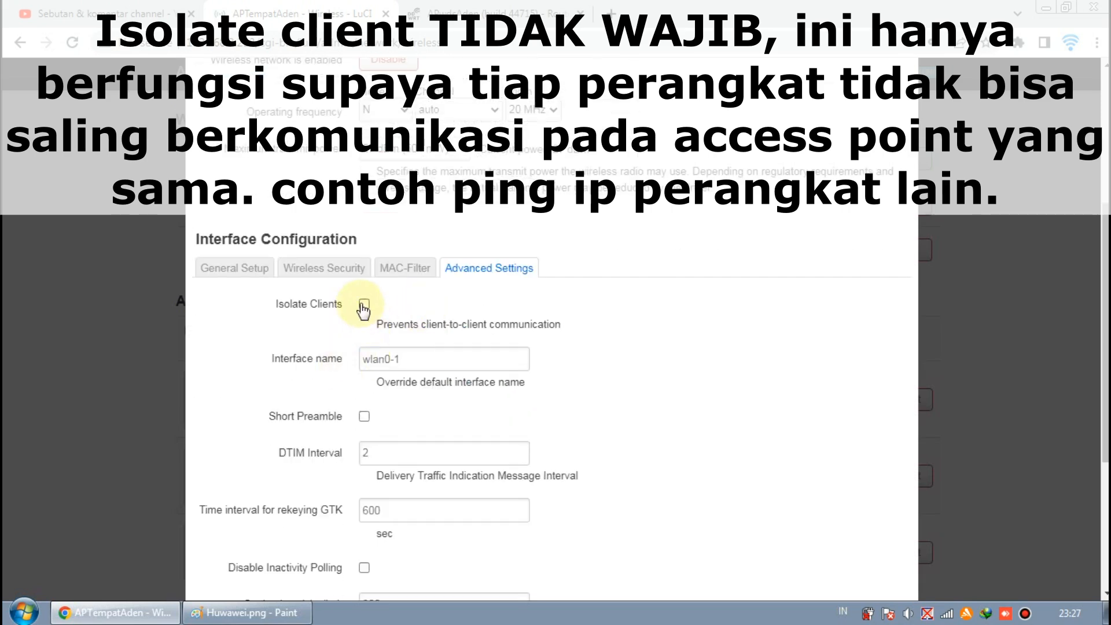
scroll(361, 302, "down", 5)
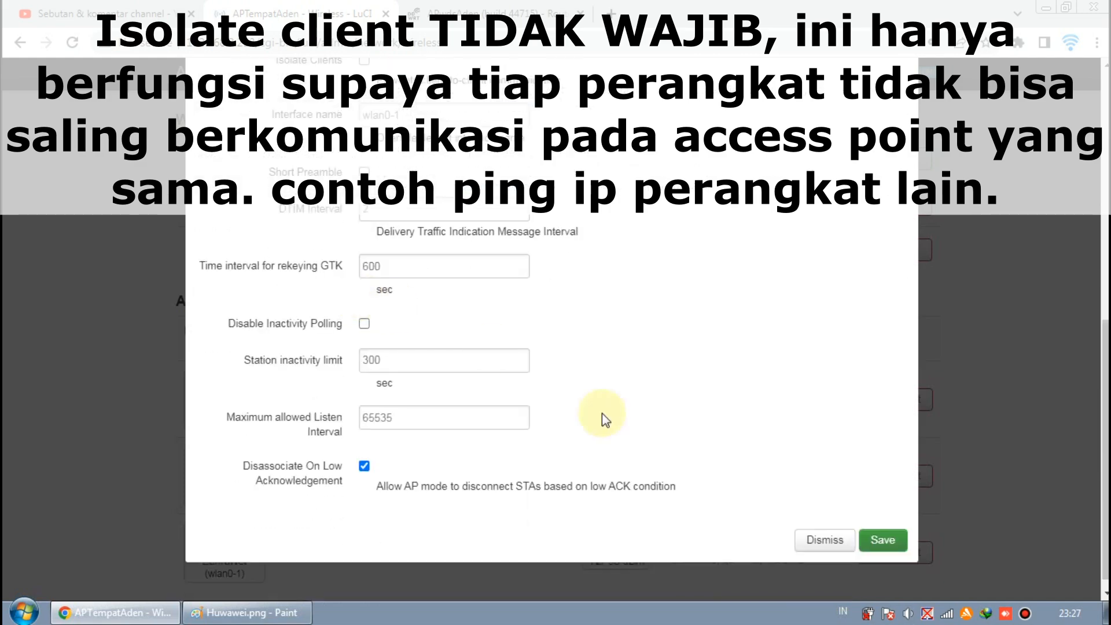
left_click(821, 540)
- Open the Wifi_Gratis settings to check Isolate Clients in its advanced settings, then close the dialog
left_click(816, 206)
scroll(456, 354, "down", 4)
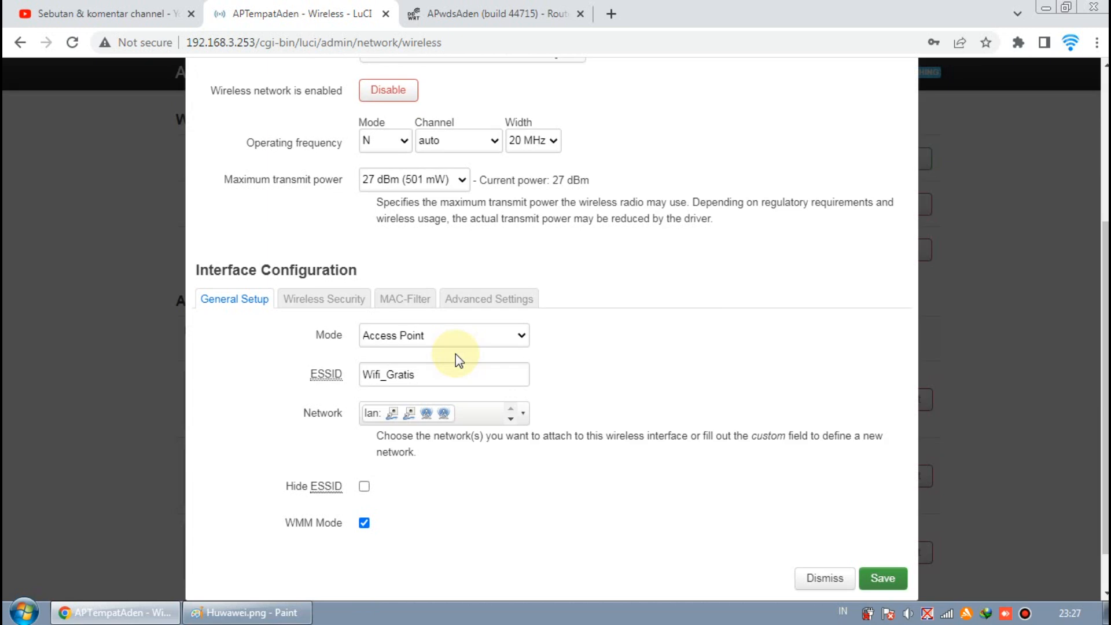
left_click(467, 302)
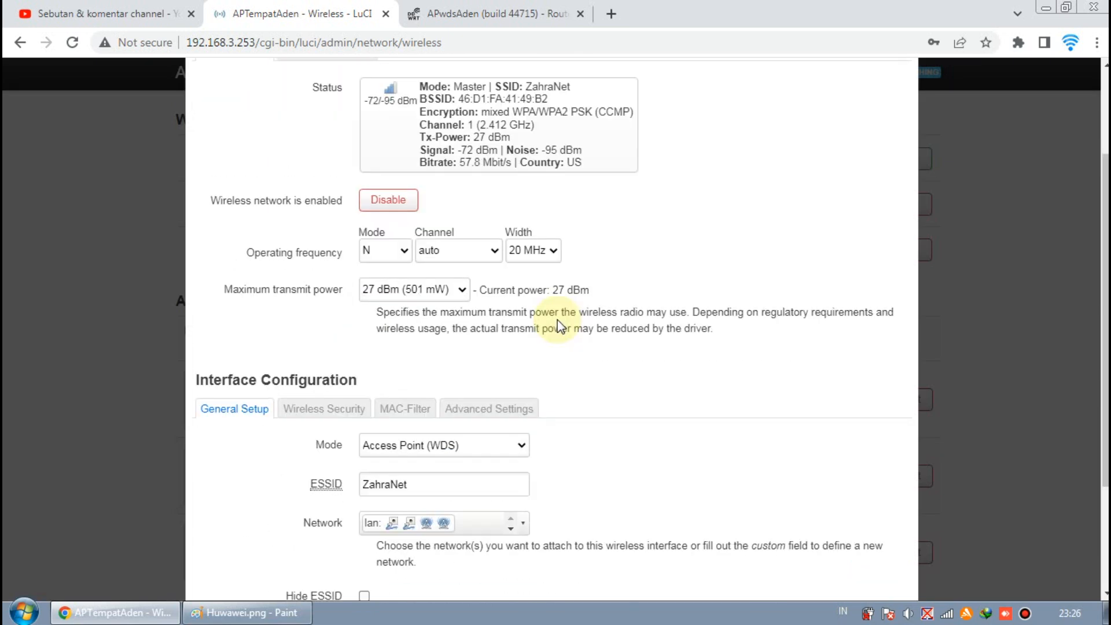
scroll(559, 326, "up", 3)
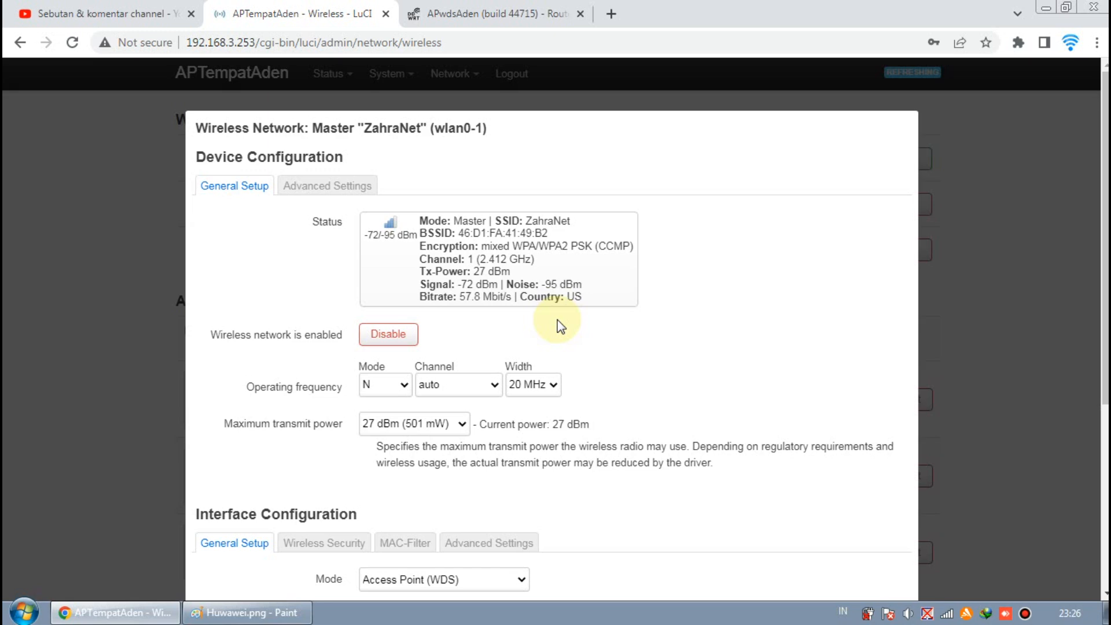
scroll(558, 323, "down", 5)
left_click(828, 523)
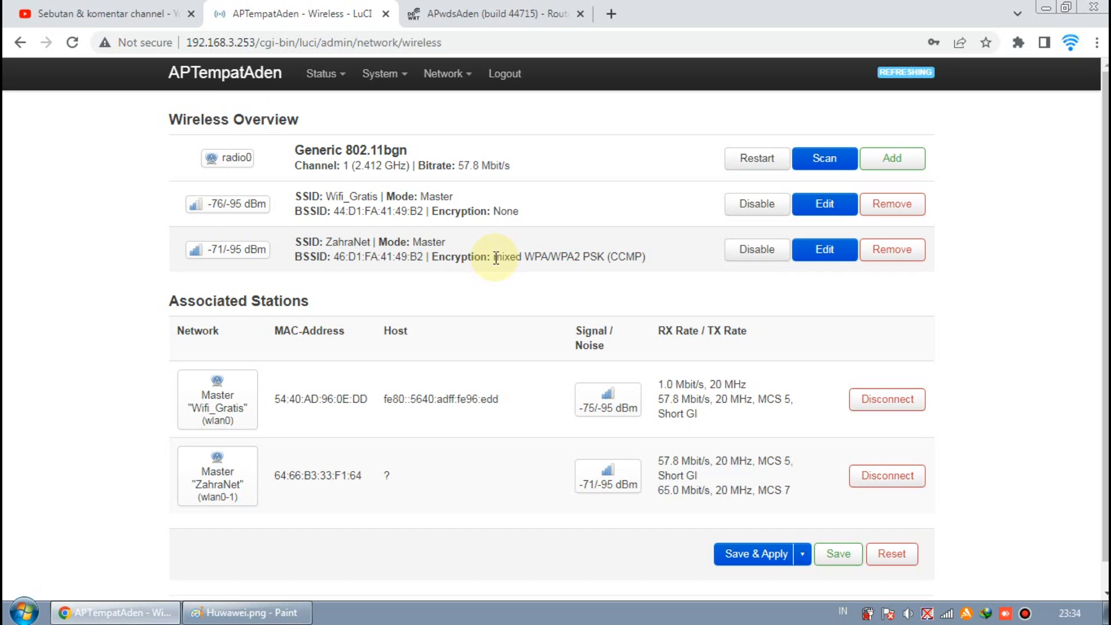
- Switch between the WDS network diagram in Paint and the DD-WRT router status page in the browser
left_click(246, 612)
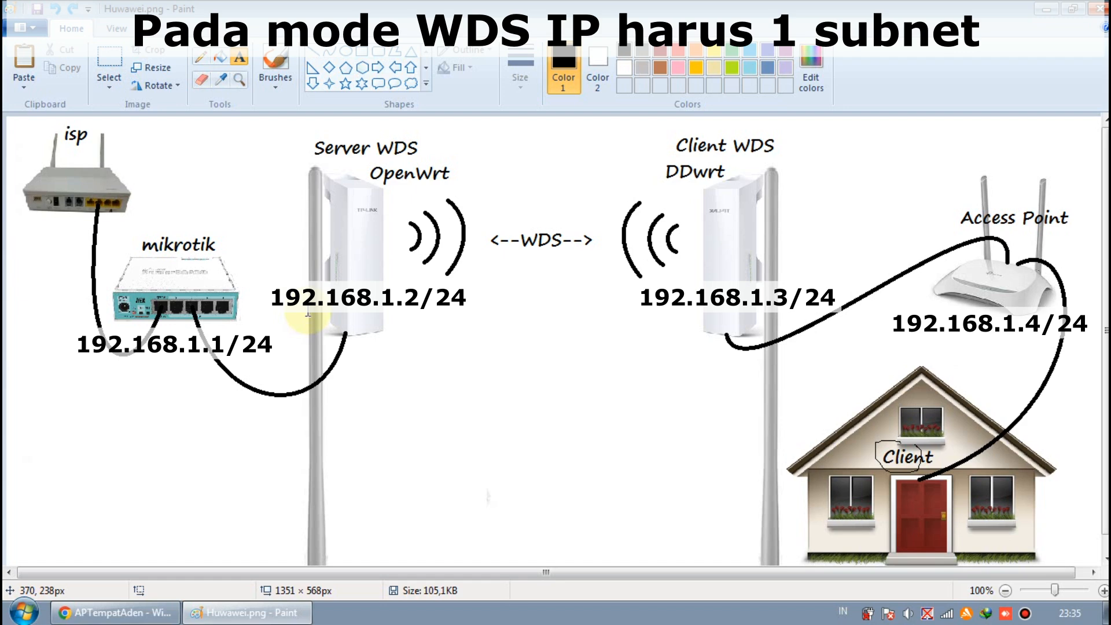
left_click(110, 619)
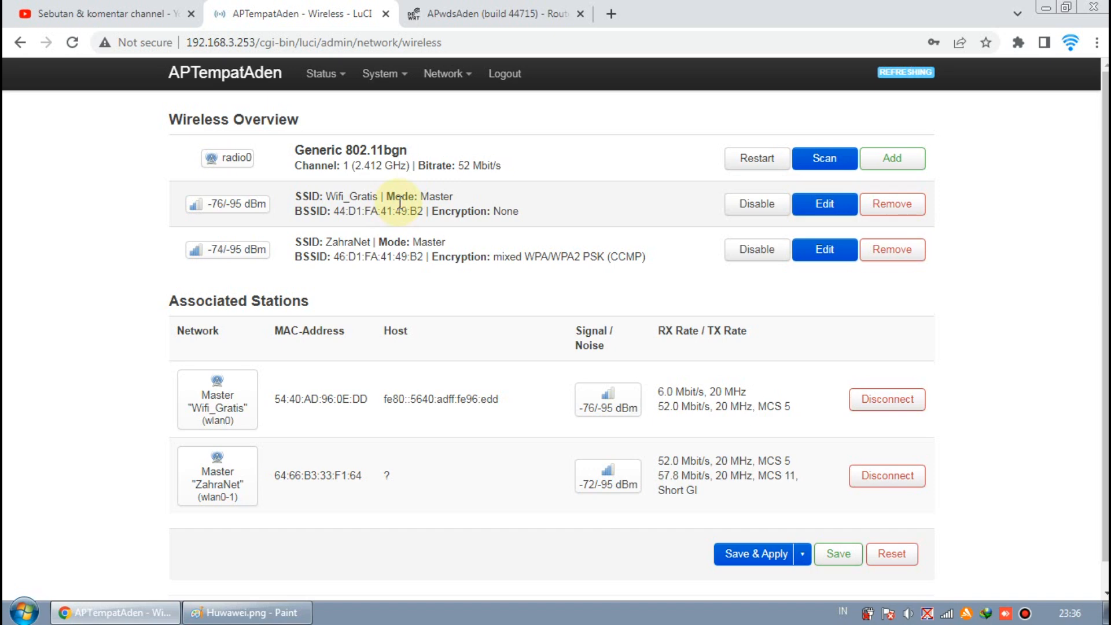
left_click(461, 17)
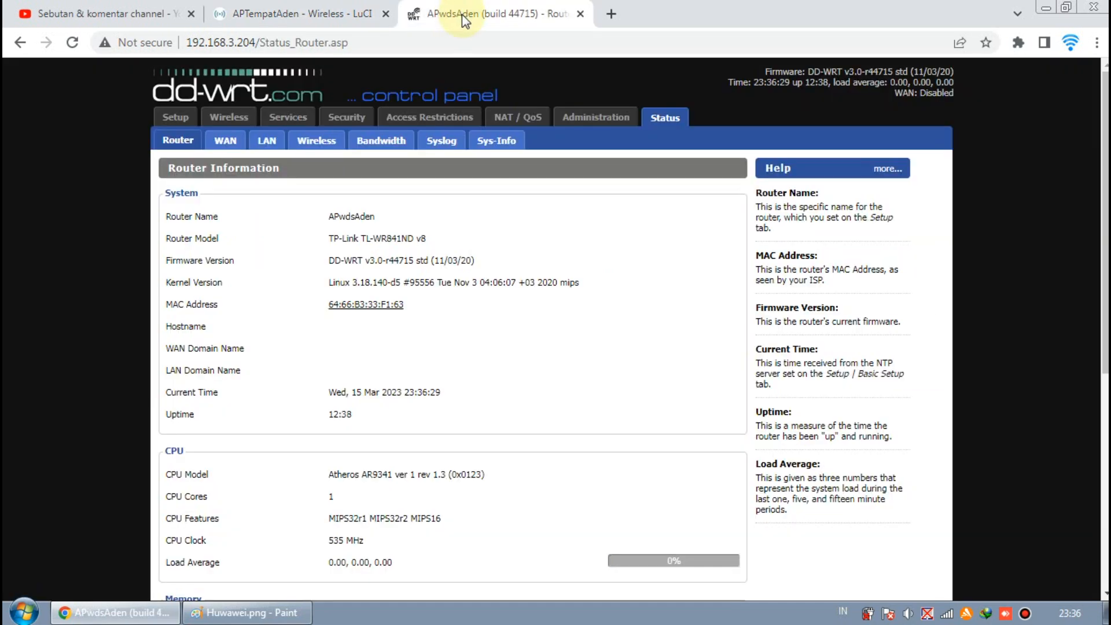
left_click(249, 612)
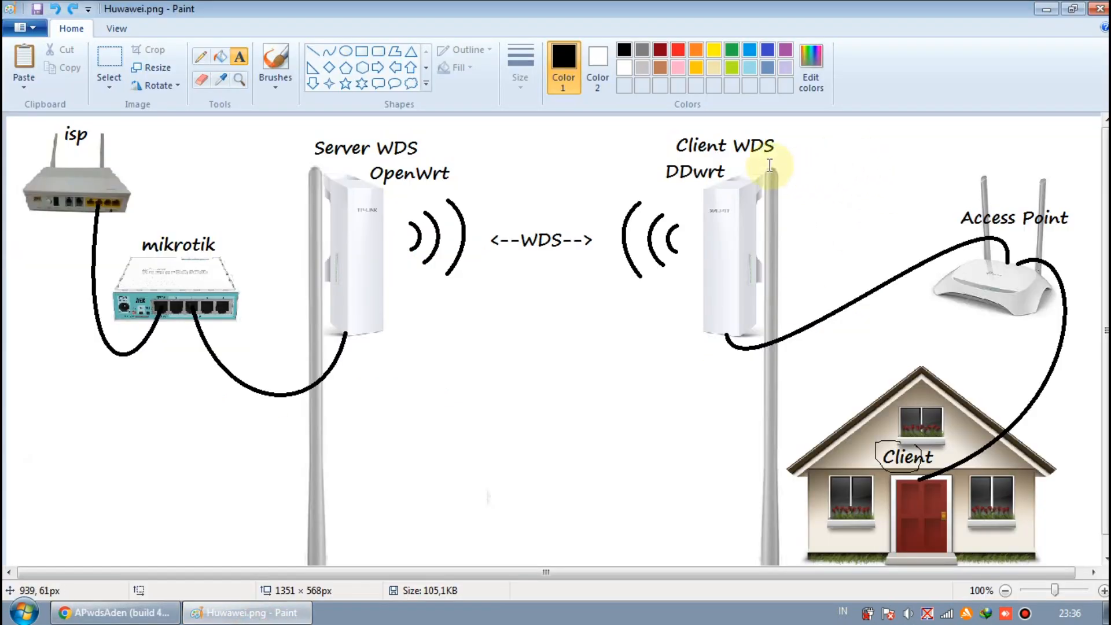
left_click(153, 606)
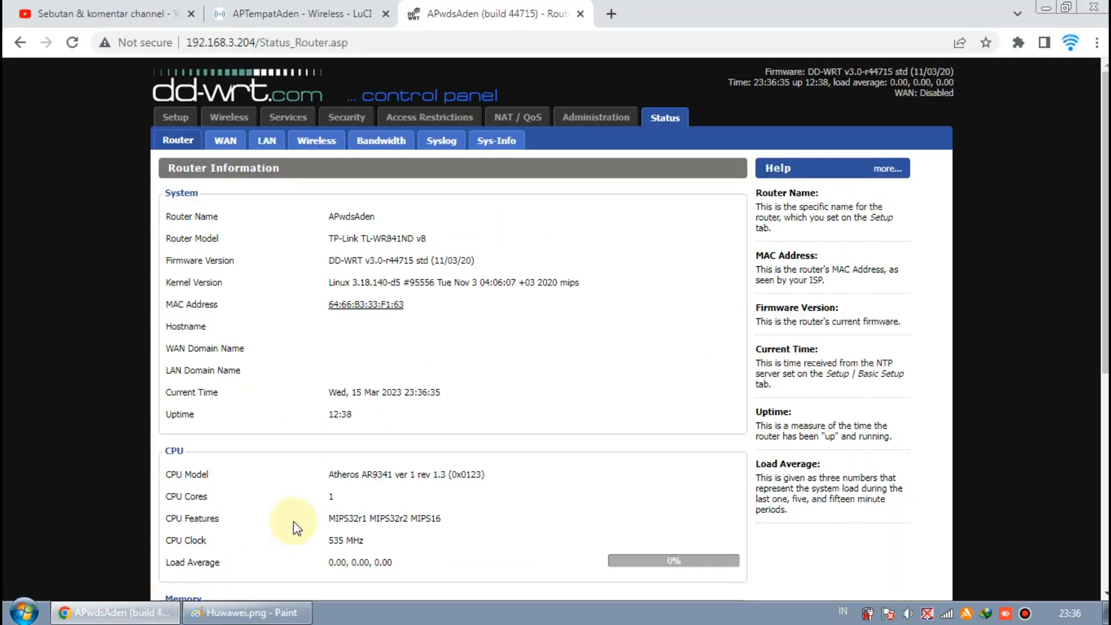
left_click(263, 614)
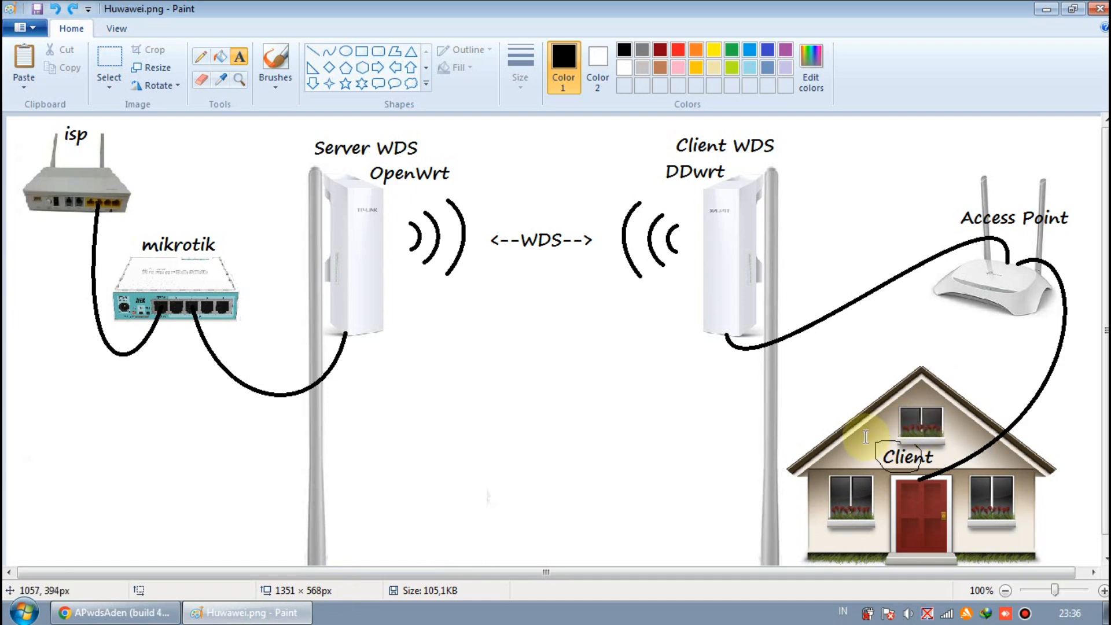
left_click(156, 608)
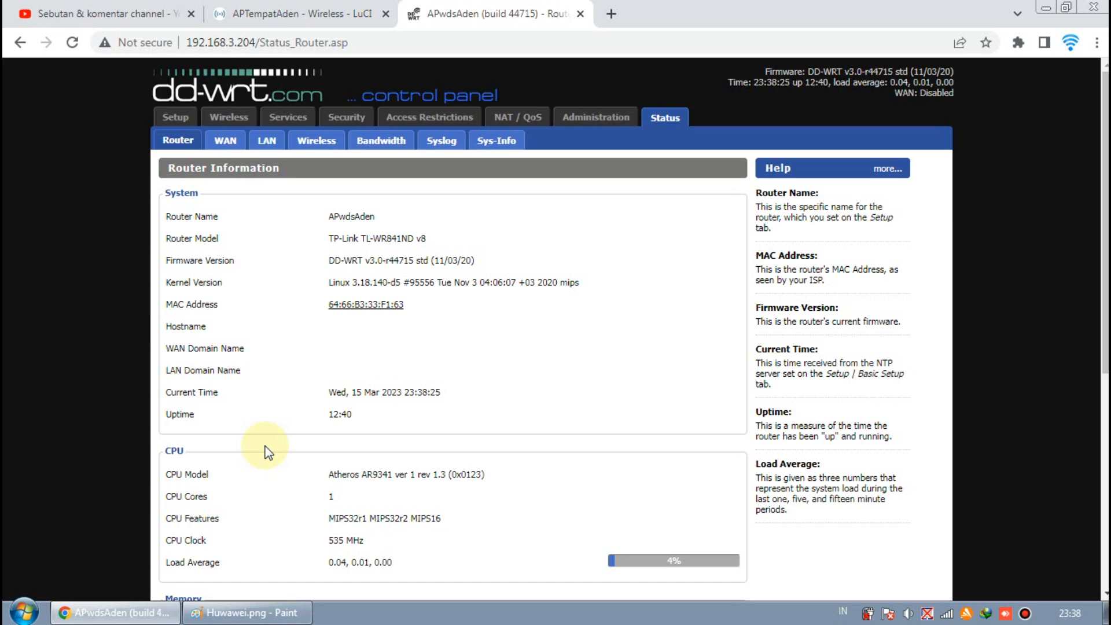
- Open the DD-WRT wireless basic settings and scroll through the physical and virtual interface settings
left_click(237, 123)
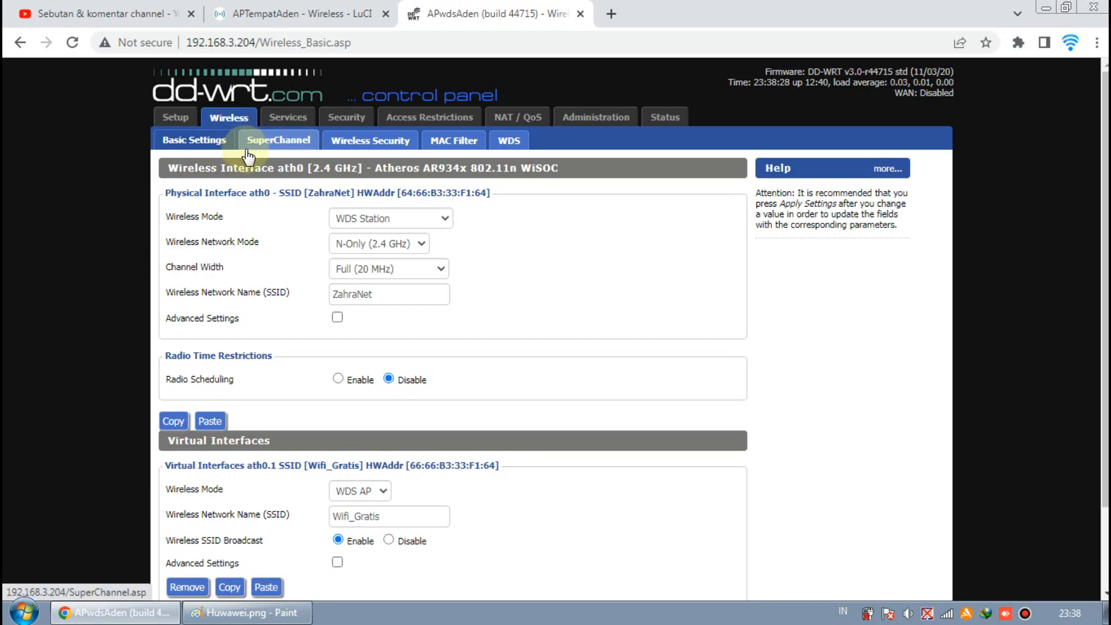
scroll(489, 224, "down", 1)
scroll(490, 225, "up", 1)
scroll(517, 293, "down", 1)
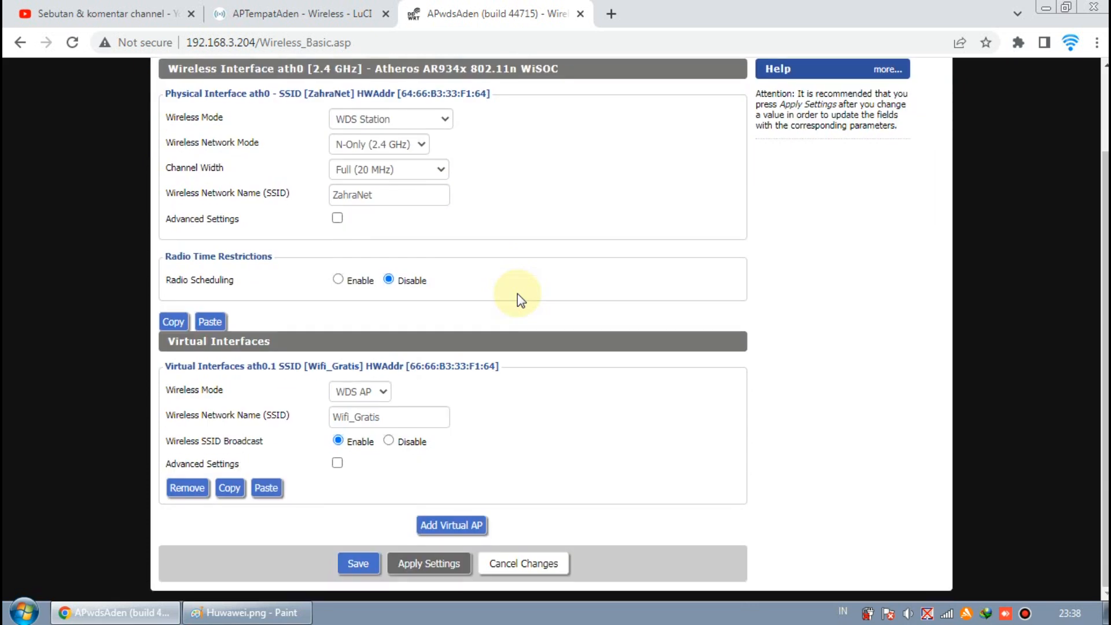
scroll(519, 295, "up", 1)
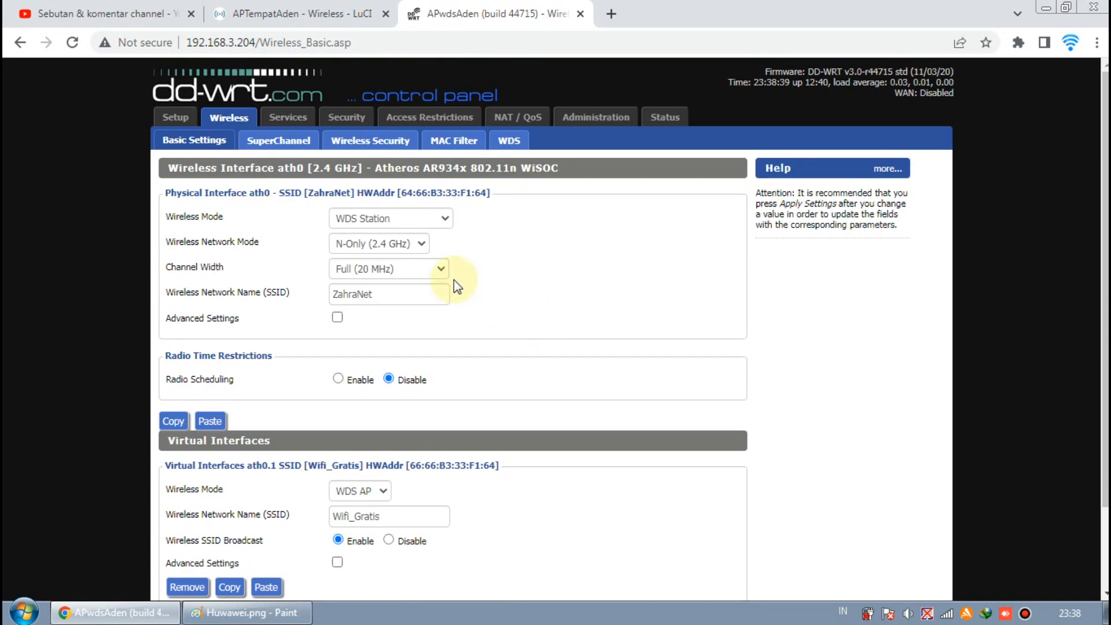
- Review the Wireless Mode options of the ZahraNet interface, trying Client and returning to WDS Station
left_click(431, 219)
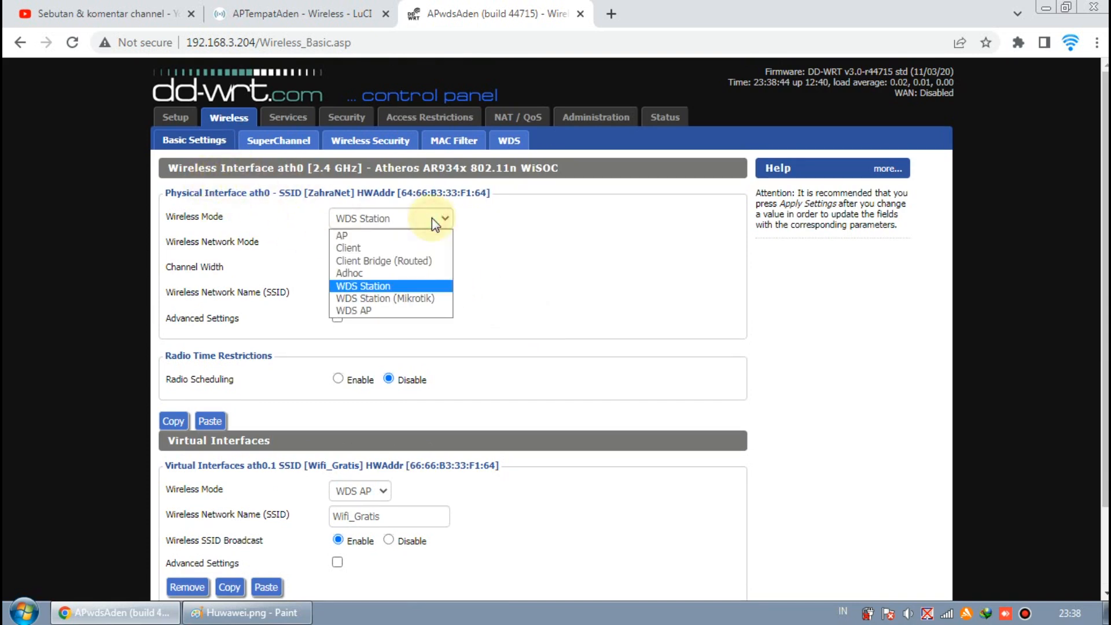
left_click(425, 287)
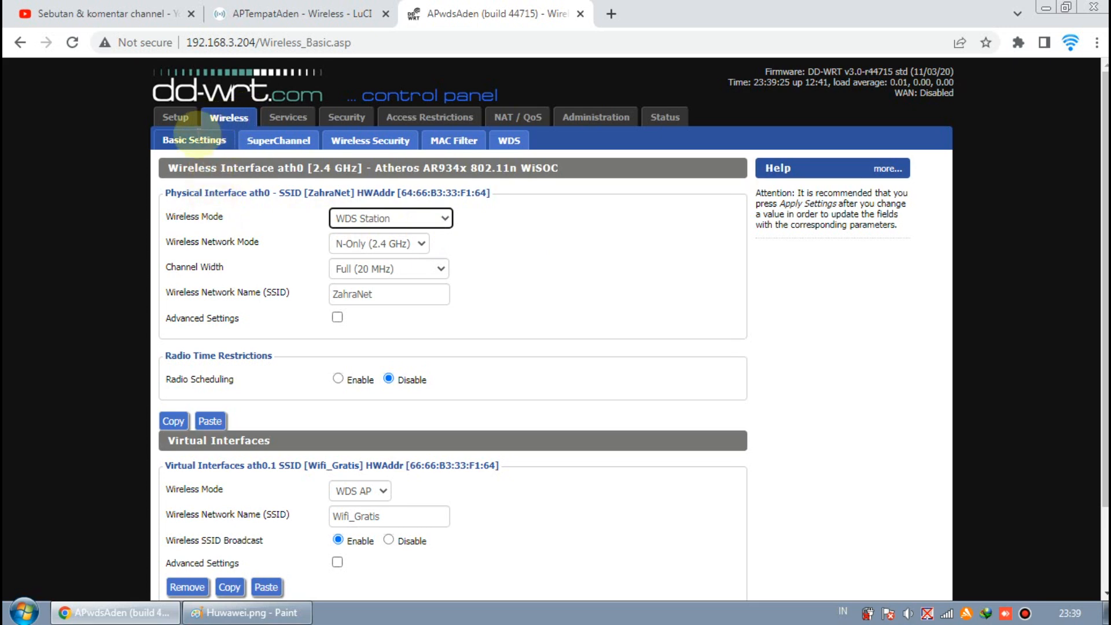
left_click(374, 221)
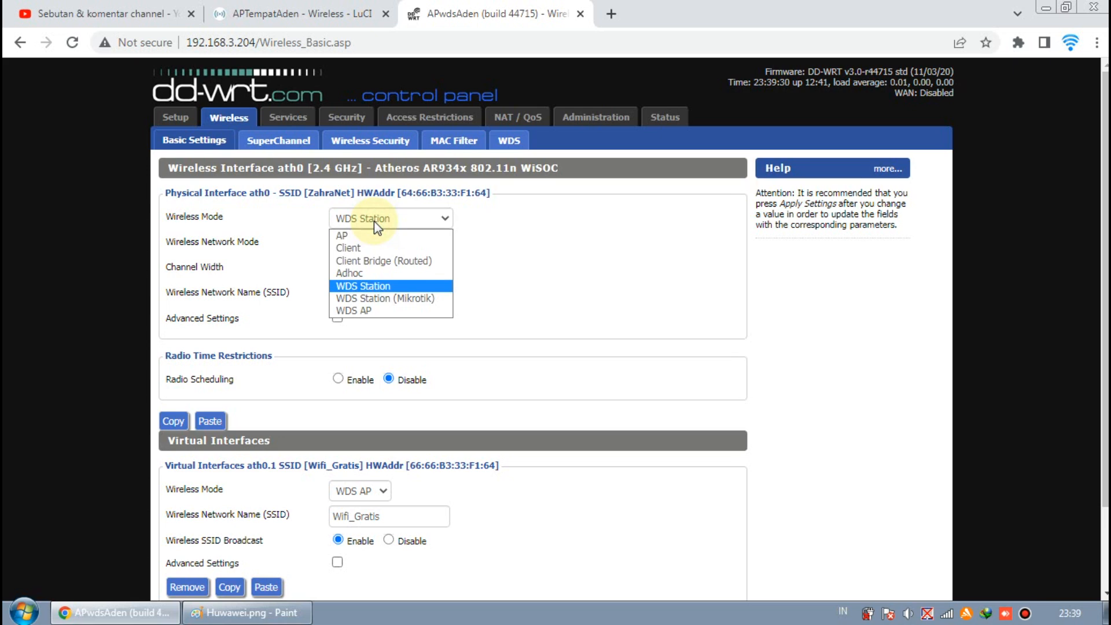
left_click(374, 221)
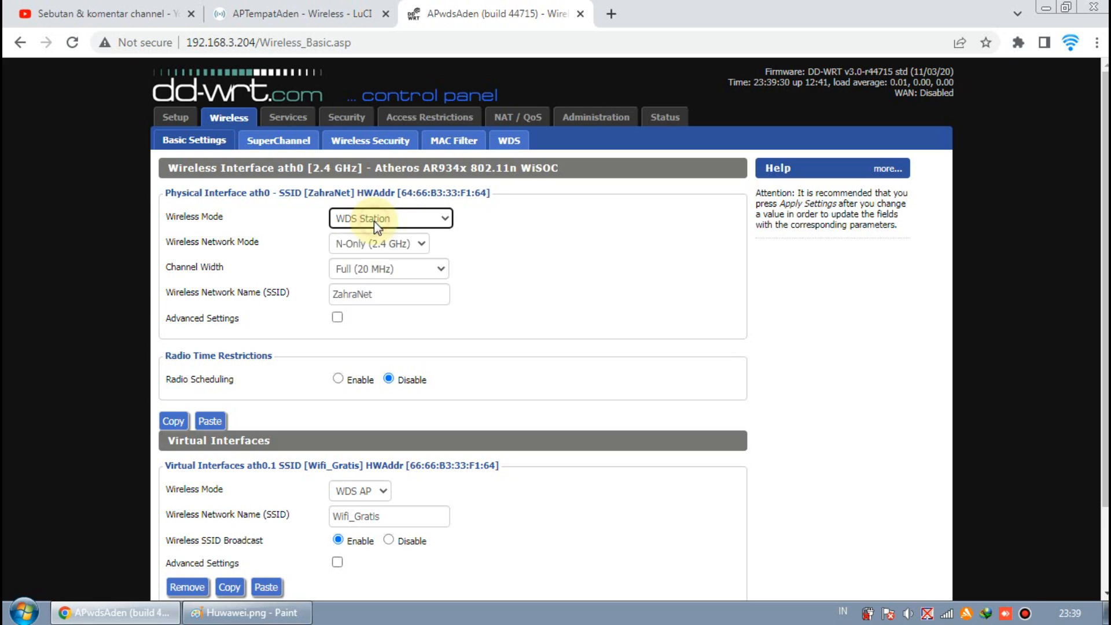
left_click(438, 216)
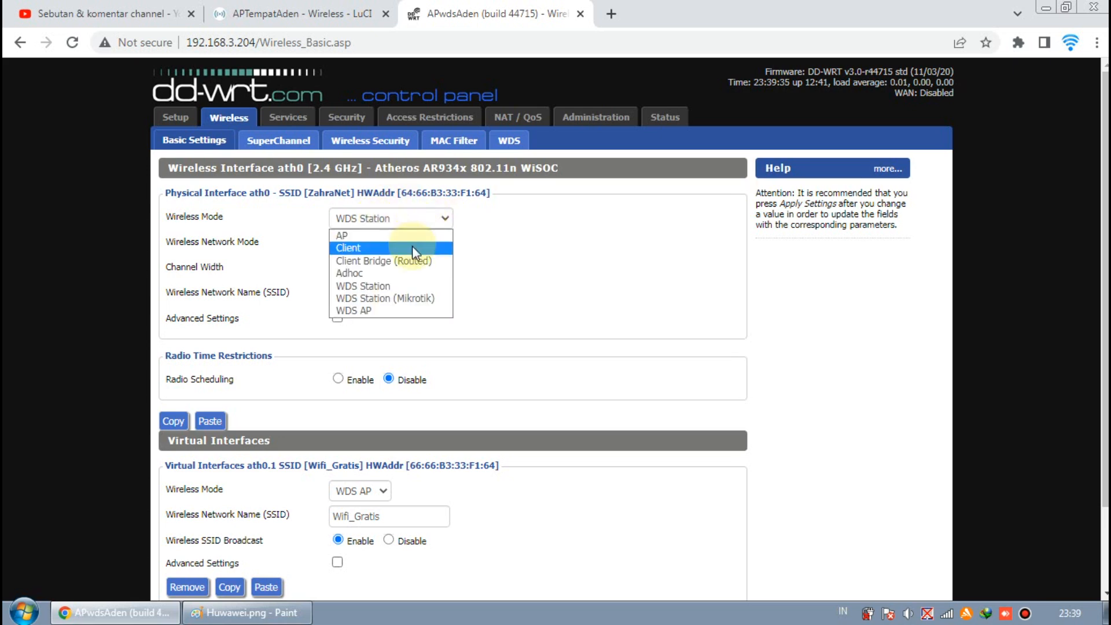
left_click(412, 247)
left_click(419, 217)
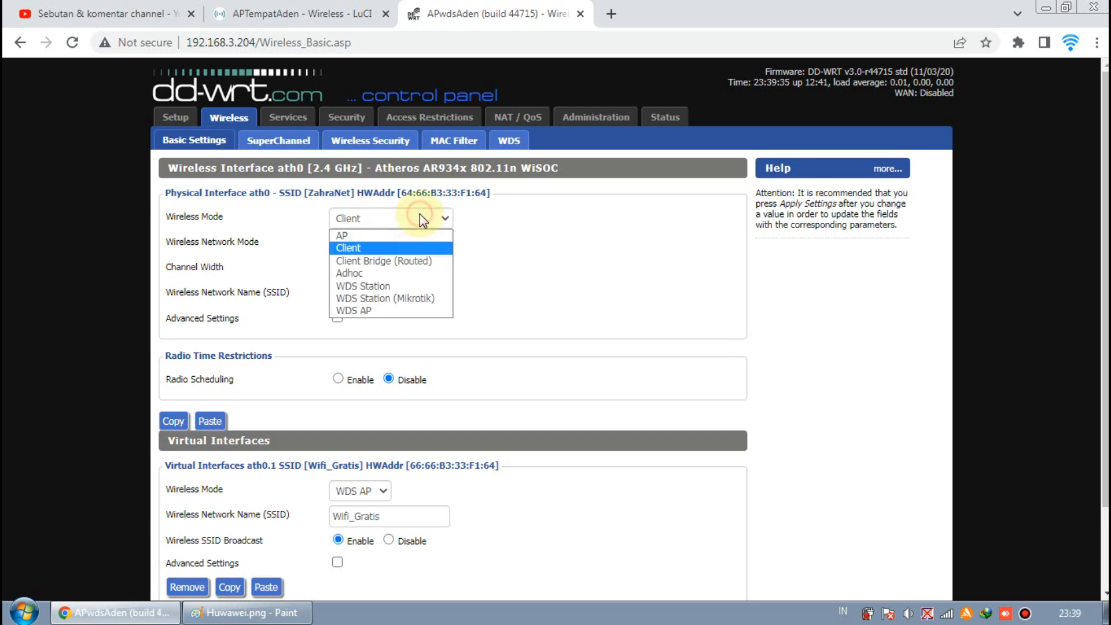
left_click(413, 285)
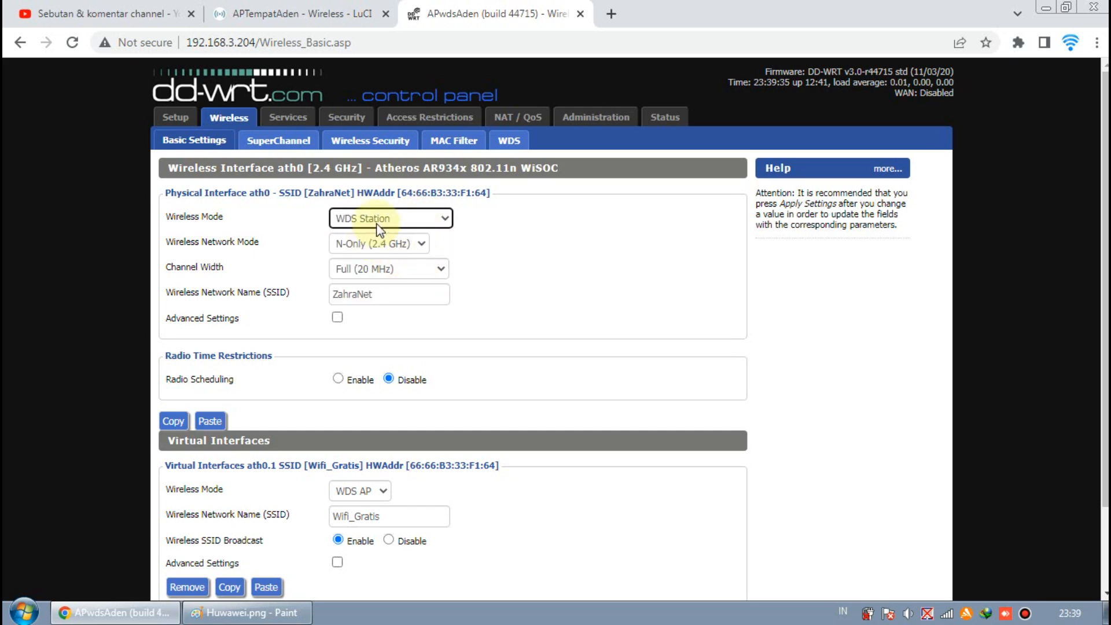
- Highlight the ZahraNet SSID field and again cycle the Wireless Mode between Client and WDS Station
left_click(397, 295)
left_click_drag(397, 295, 332, 296)
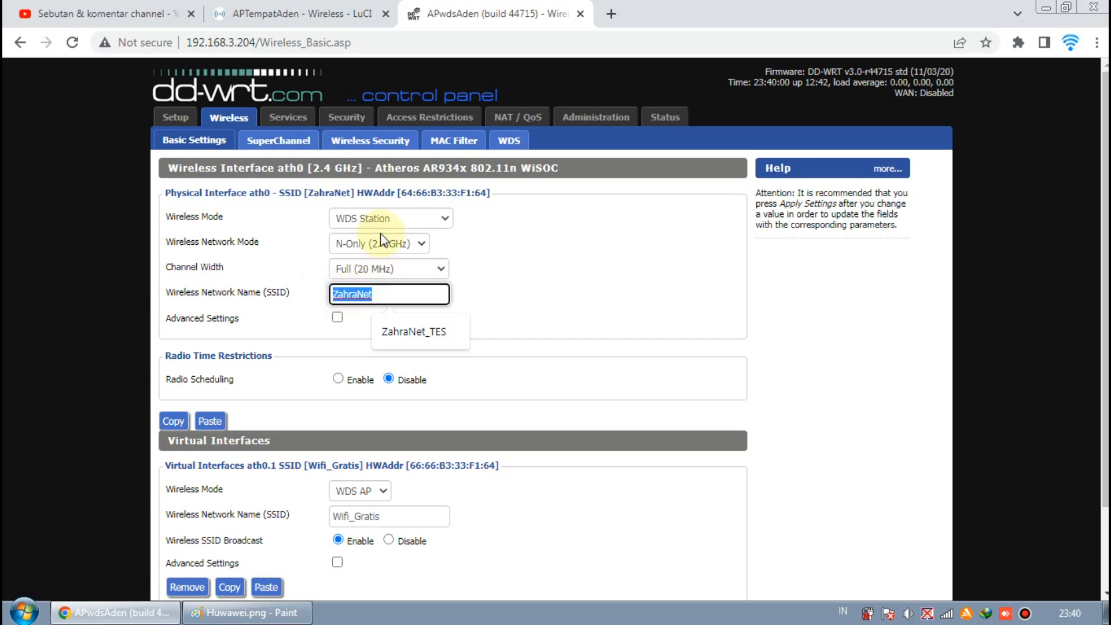
left_click(402, 222)
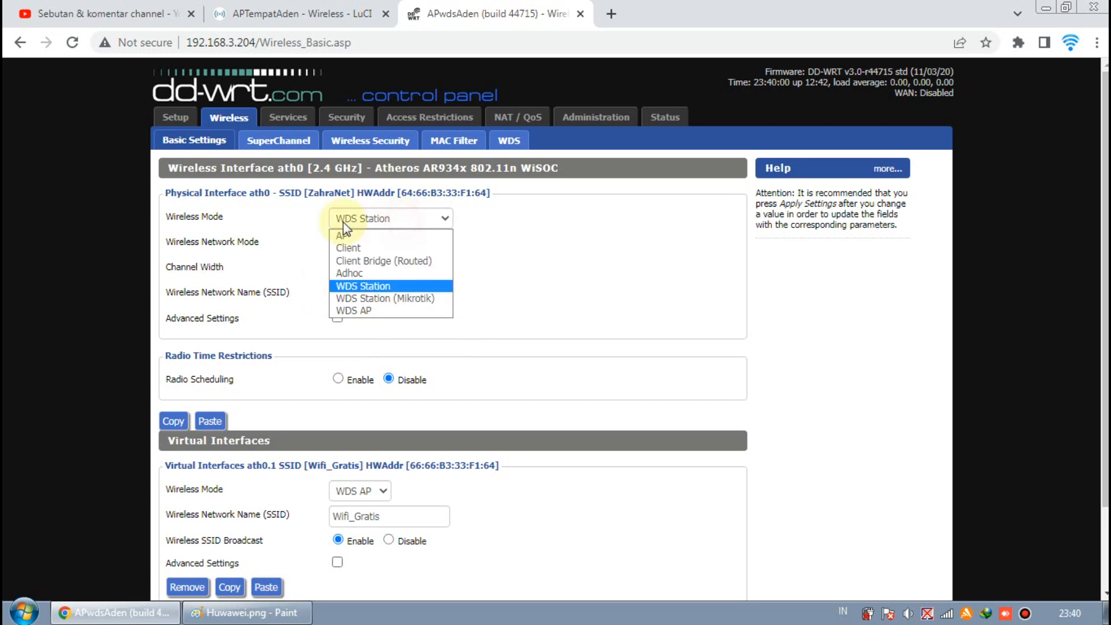
left_click(381, 286)
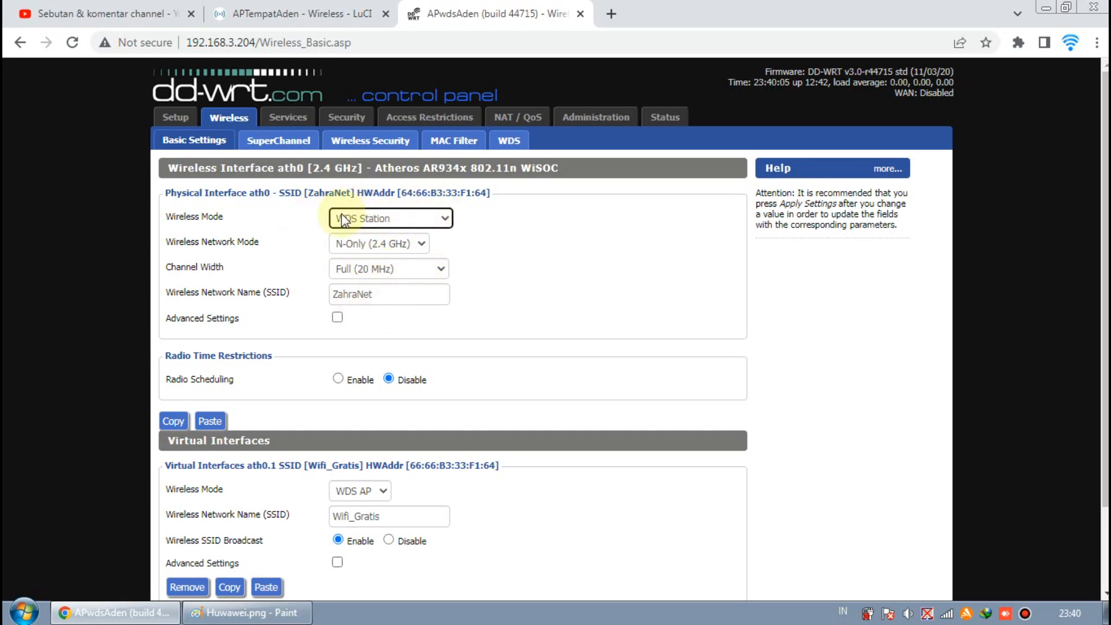
left_click(371, 224)
left_click(385, 246)
left_click(390, 225)
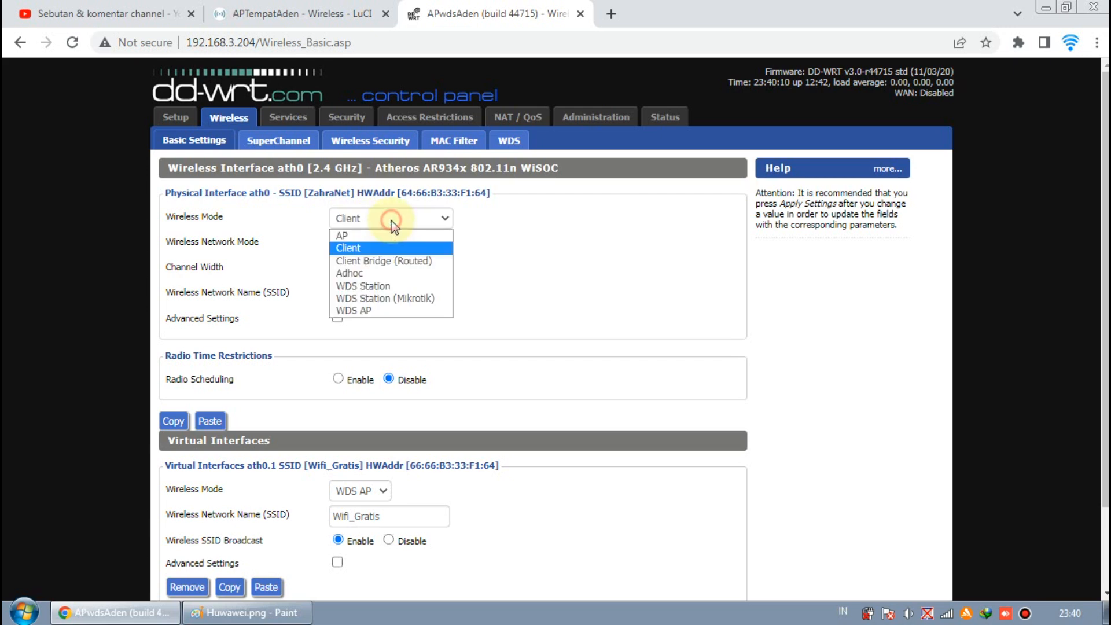
left_click(394, 283)
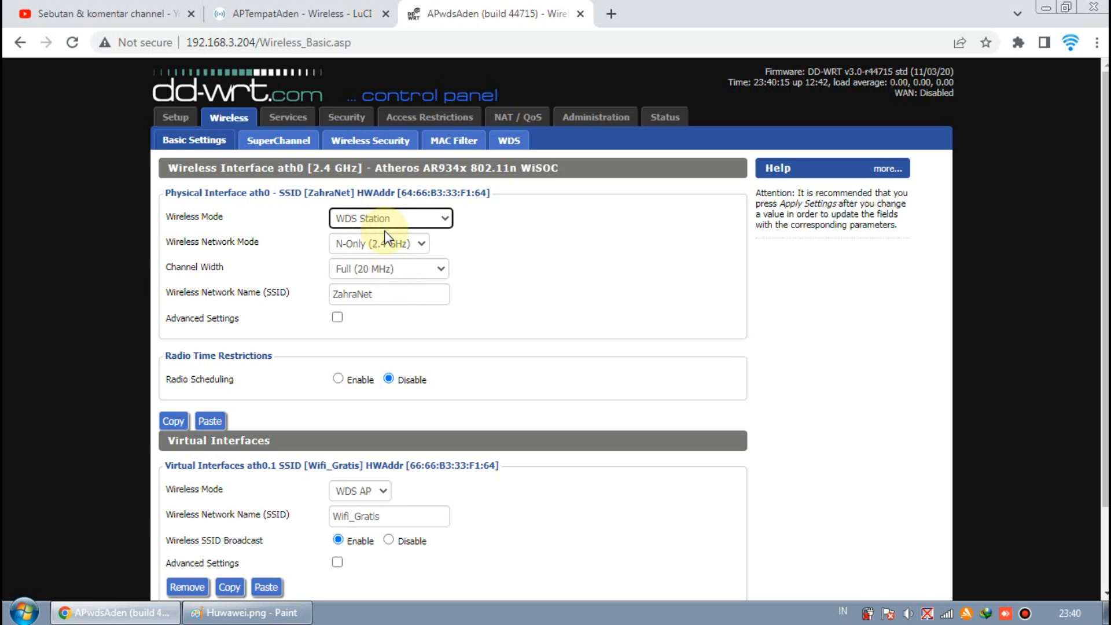
- Highlight the ZahraNet network name in the DD-WRT SSID field
double_click(395, 294)
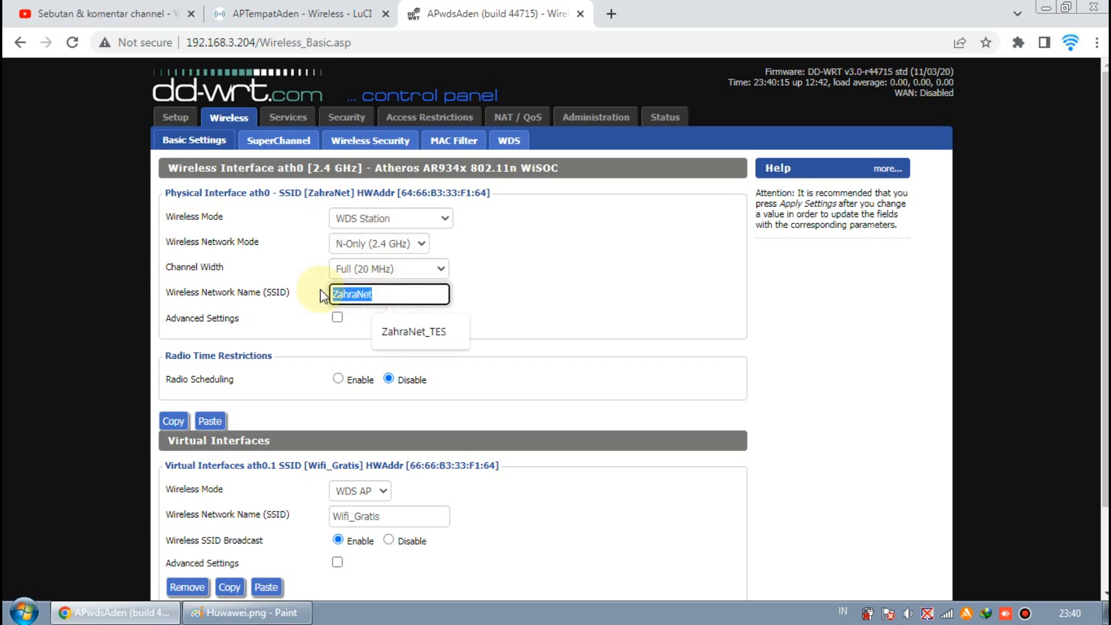
left_click(344, 296)
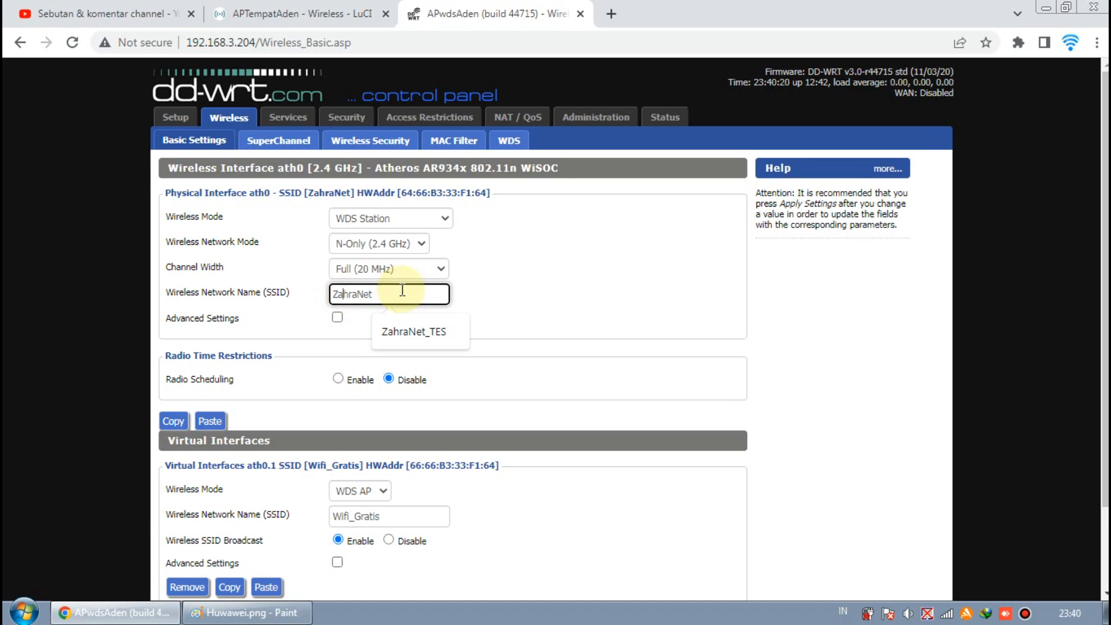
left_click_drag(402, 291, 350, 295)
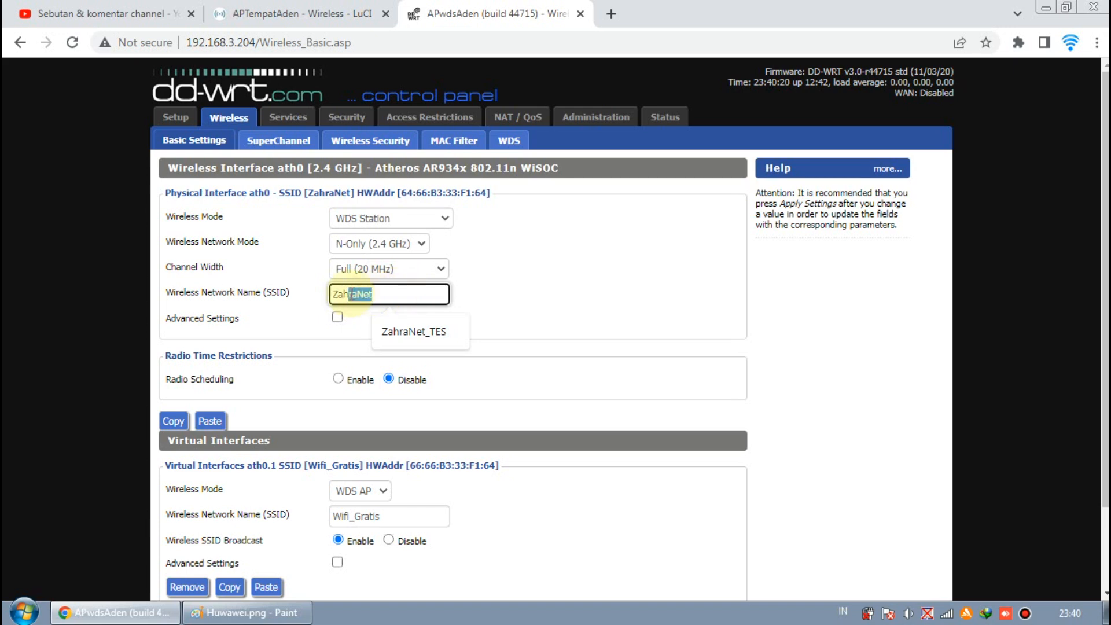
left_click(389, 296)
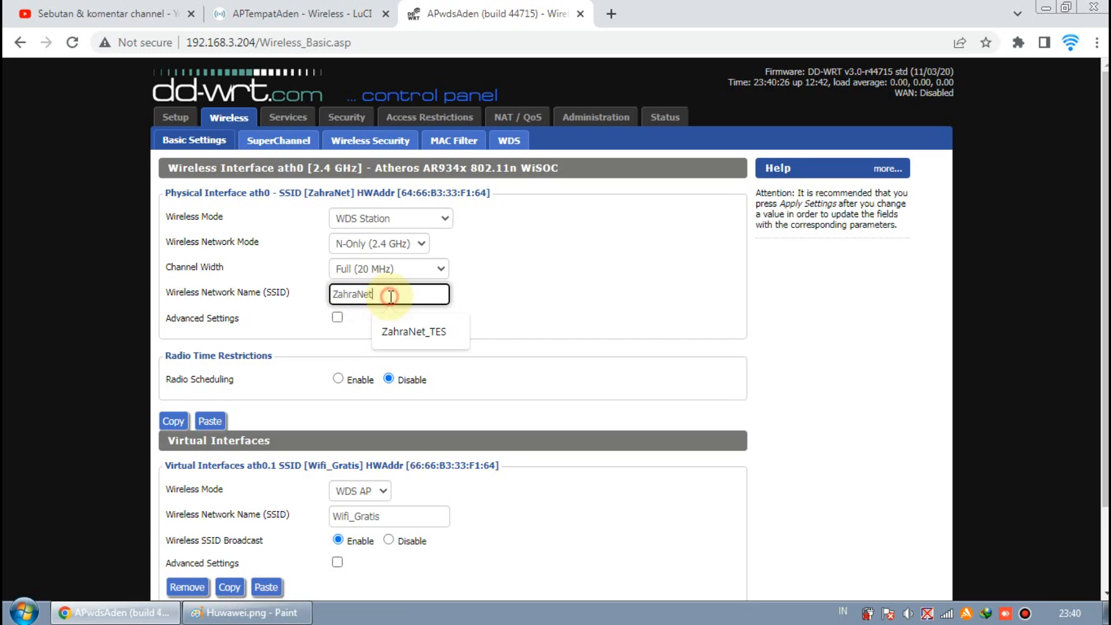
- Compare the ZahraNet SSID on the OpenWrt wireless overview with the DD-WRT SSID field, then scroll the DD-WRT settings
left_click(317, 11)
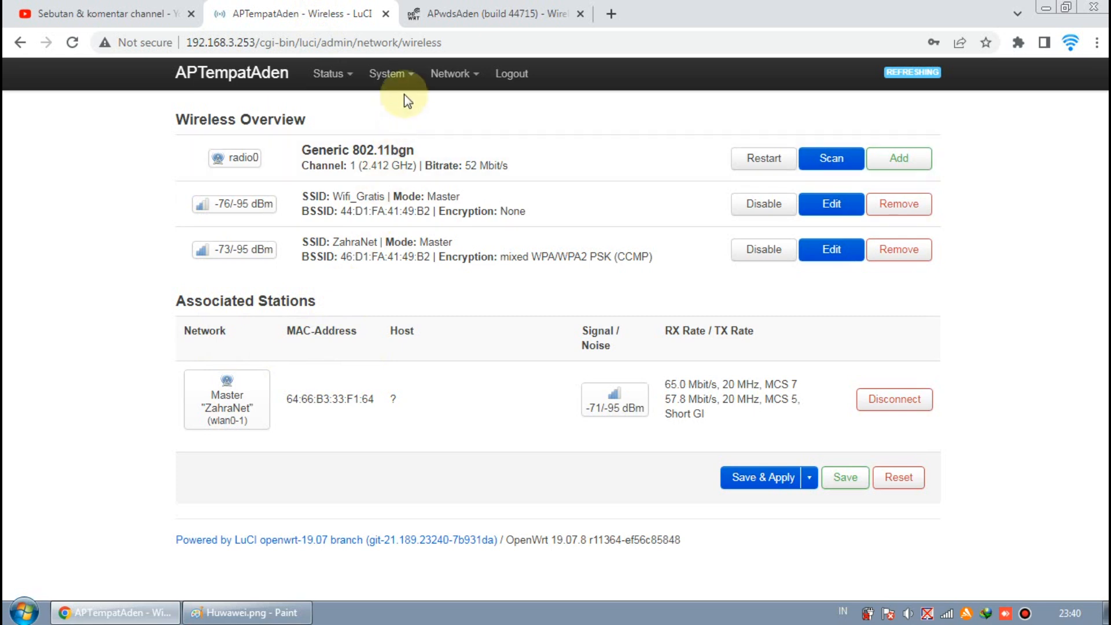
left_click(451, 18)
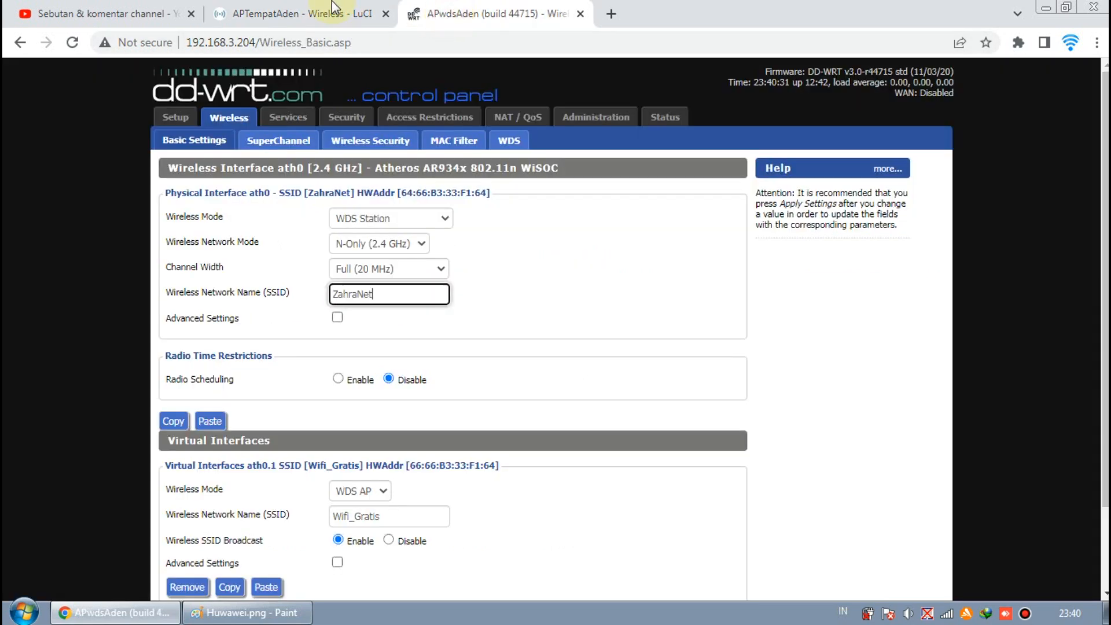
left_click(332, 12)
left_click_drag(331, 243, 375, 242)
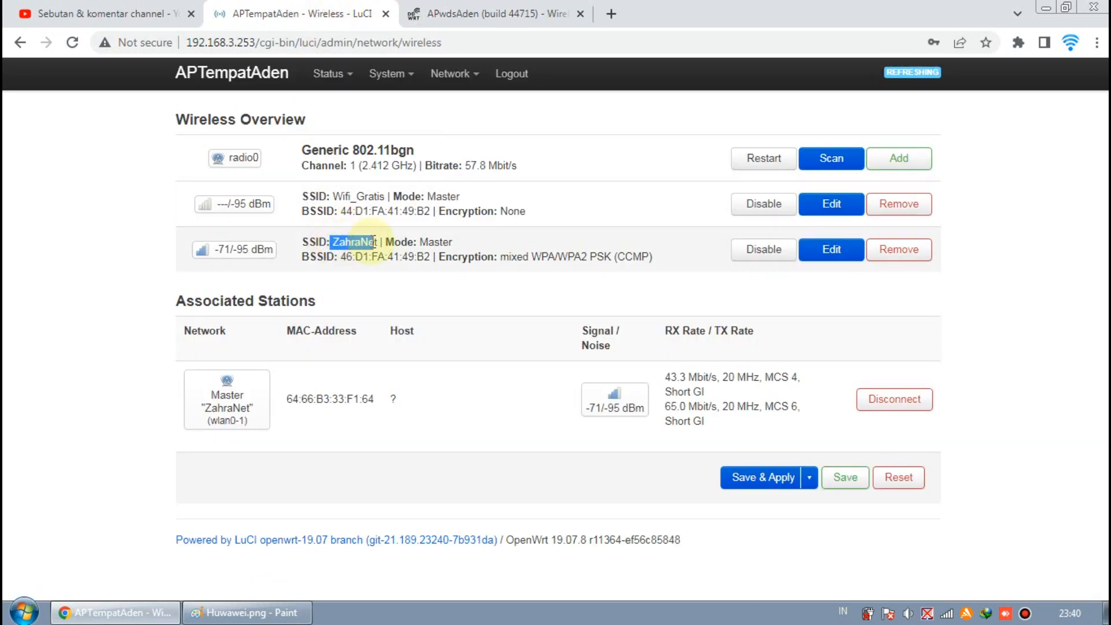
left_click(477, 14)
left_click_drag(398, 294, 322, 288)
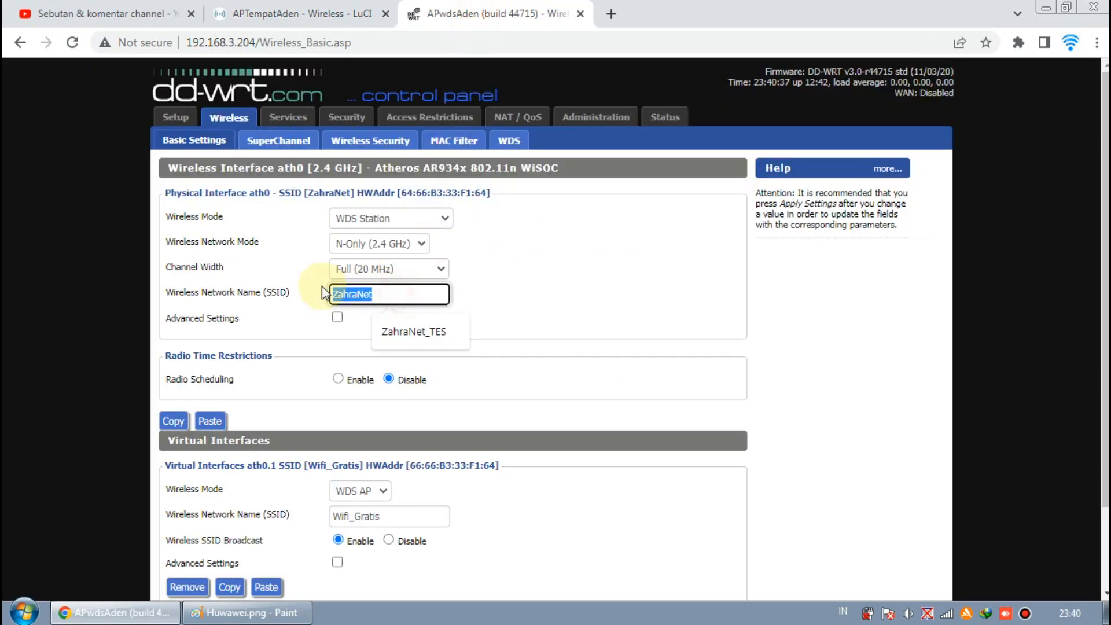
left_click(513, 280)
left_click(293, 13)
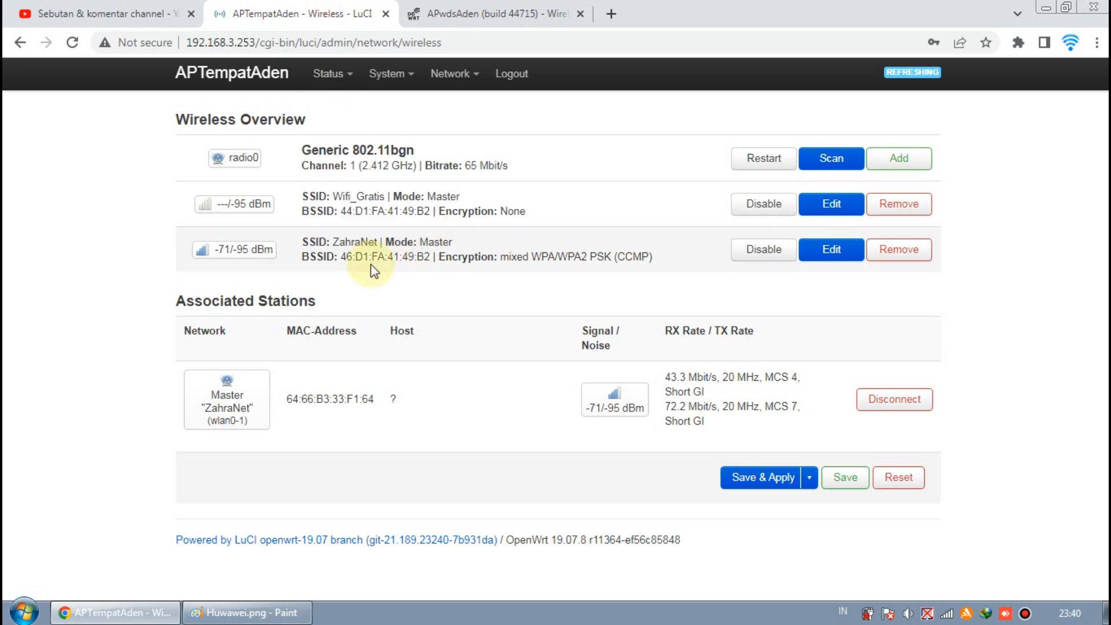
left_click(457, 13)
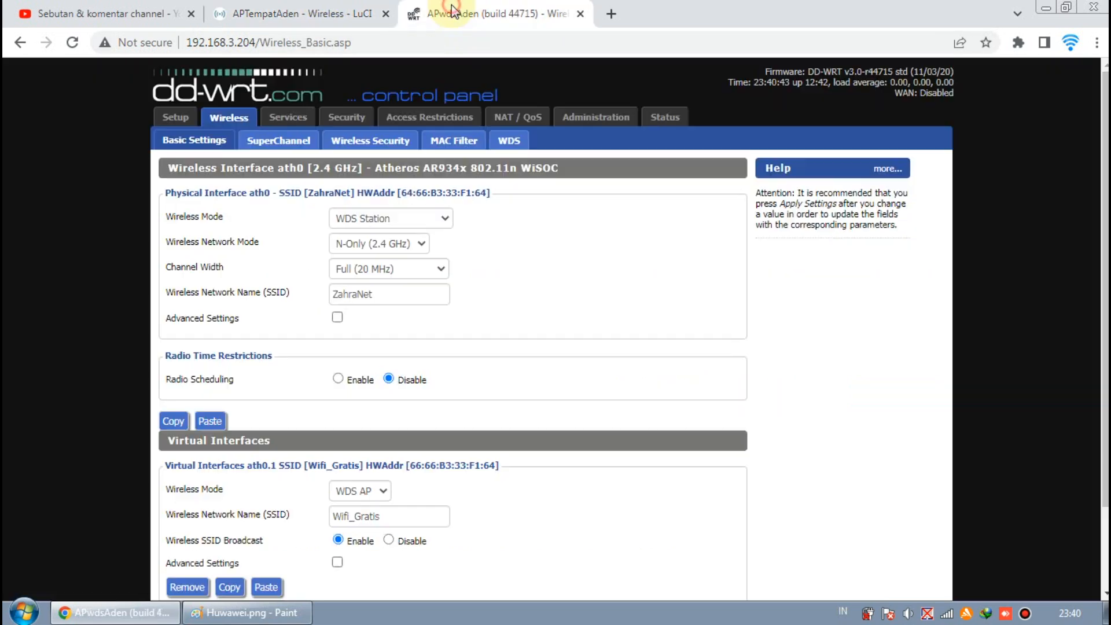
left_click_drag(398, 294, 292, 297)
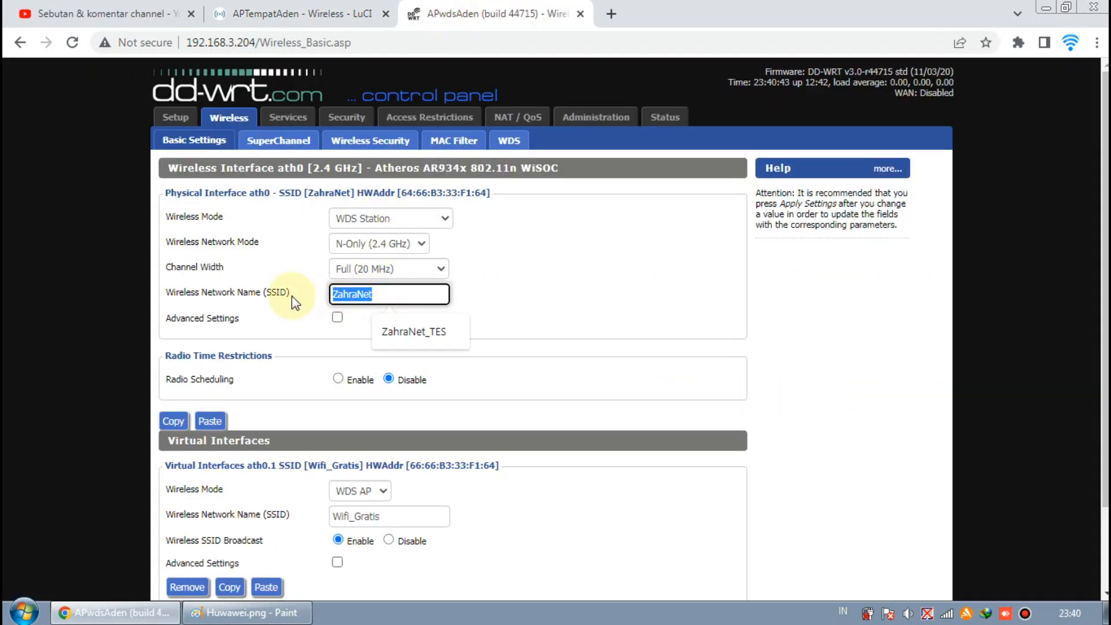
left_click(504, 285)
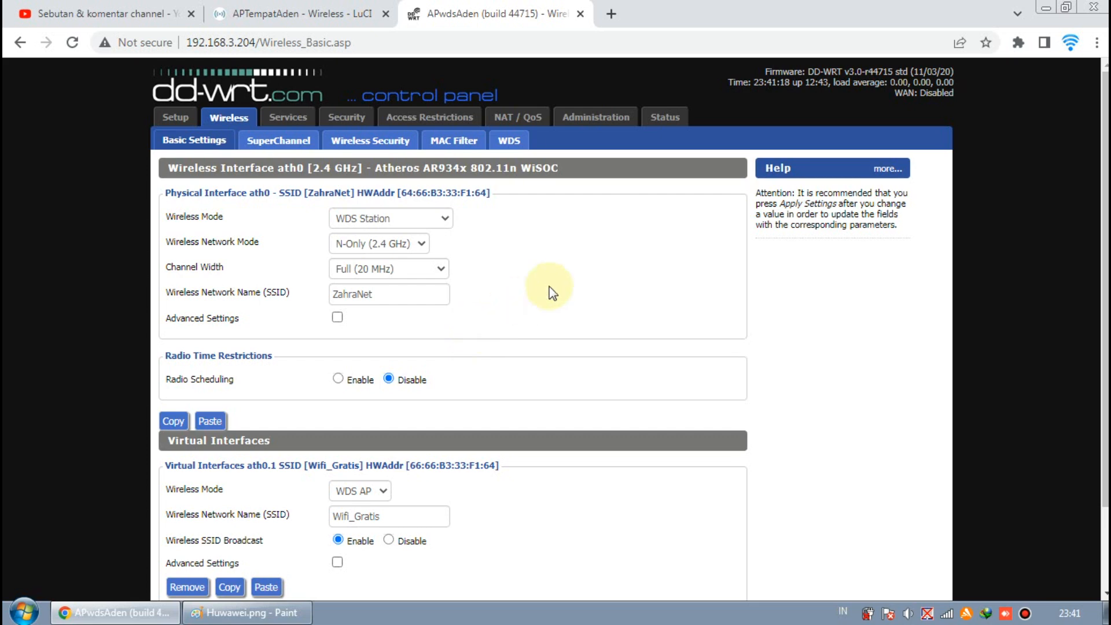
scroll(552, 293, "down", 3)
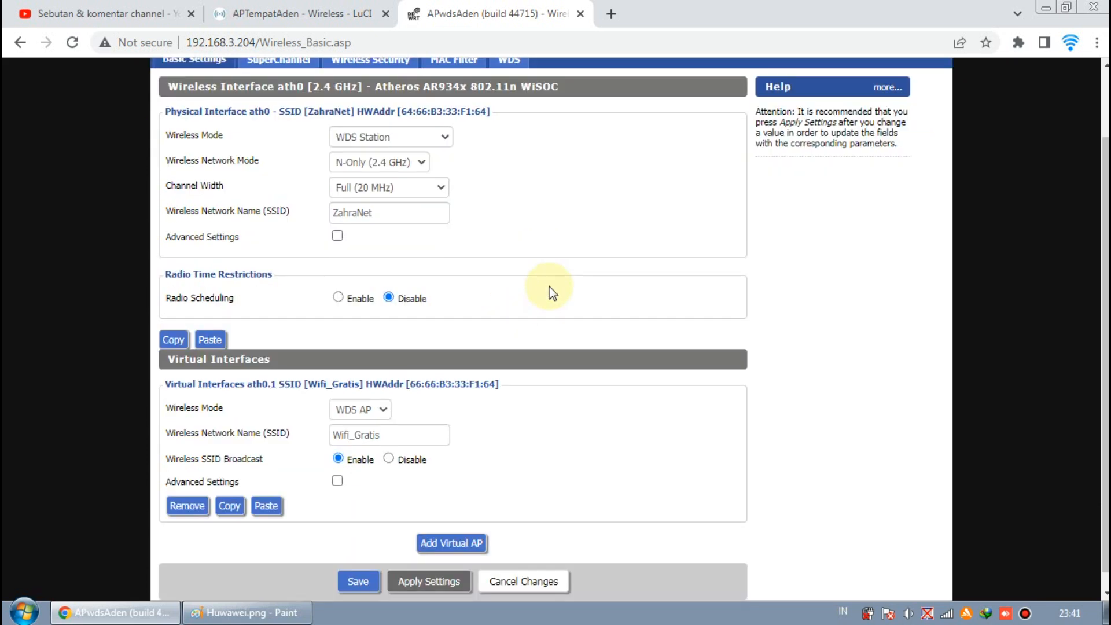
- Review the DD-WRT basic wireless settings alongside the WDS network diagram in Paint
scroll(552, 294, "down", 2)
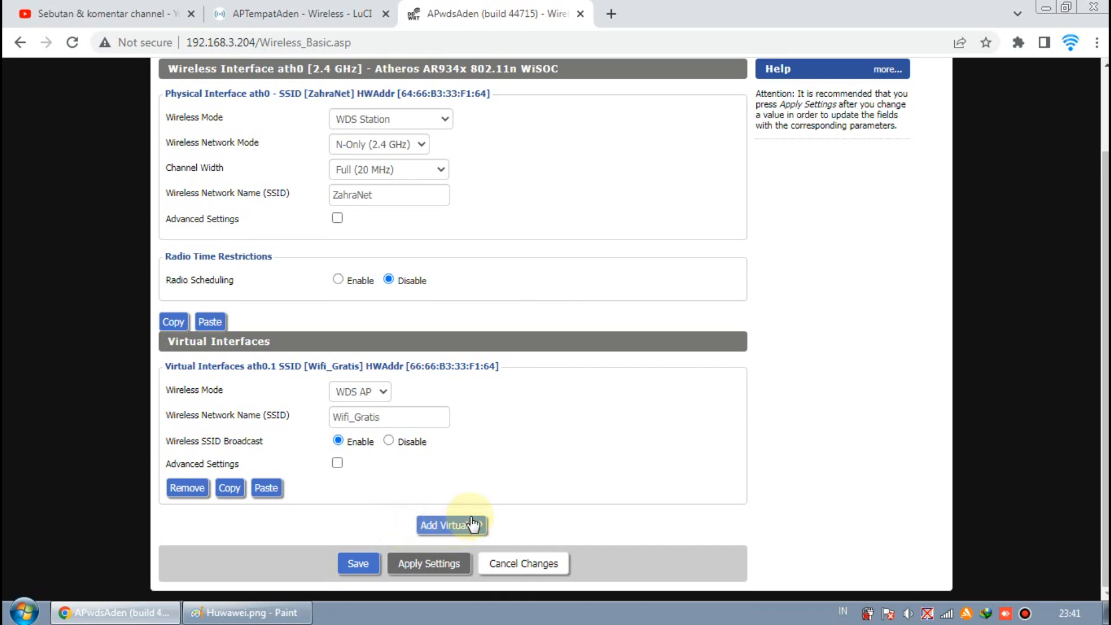
scroll(536, 457, "up", 2)
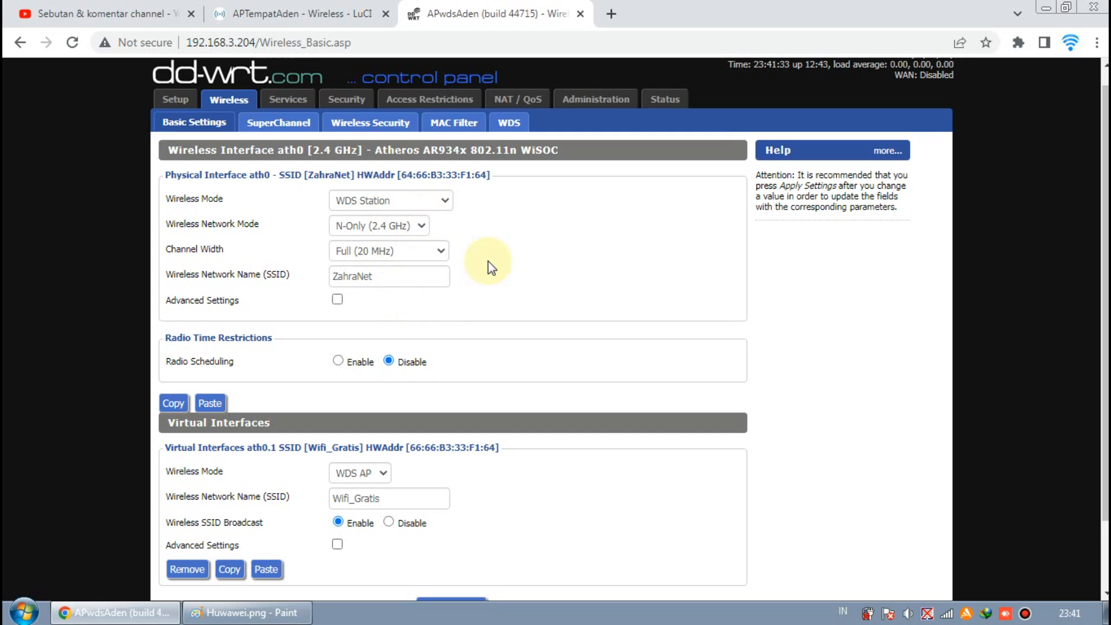
left_click(249, 612)
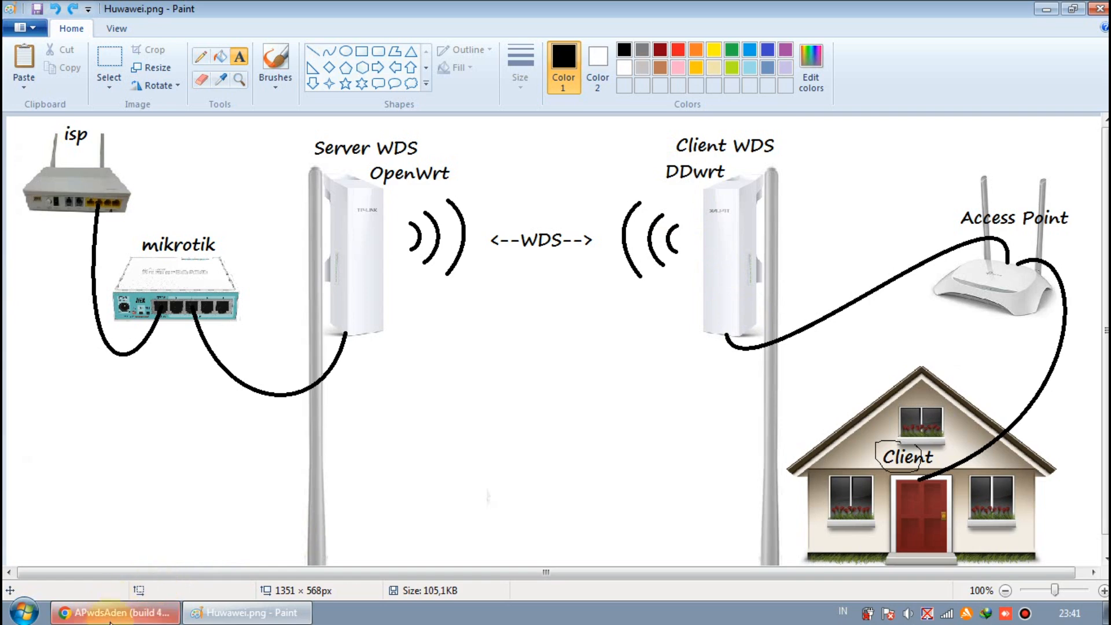
left_click(73, 612)
scroll(382, 470, "down", 3)
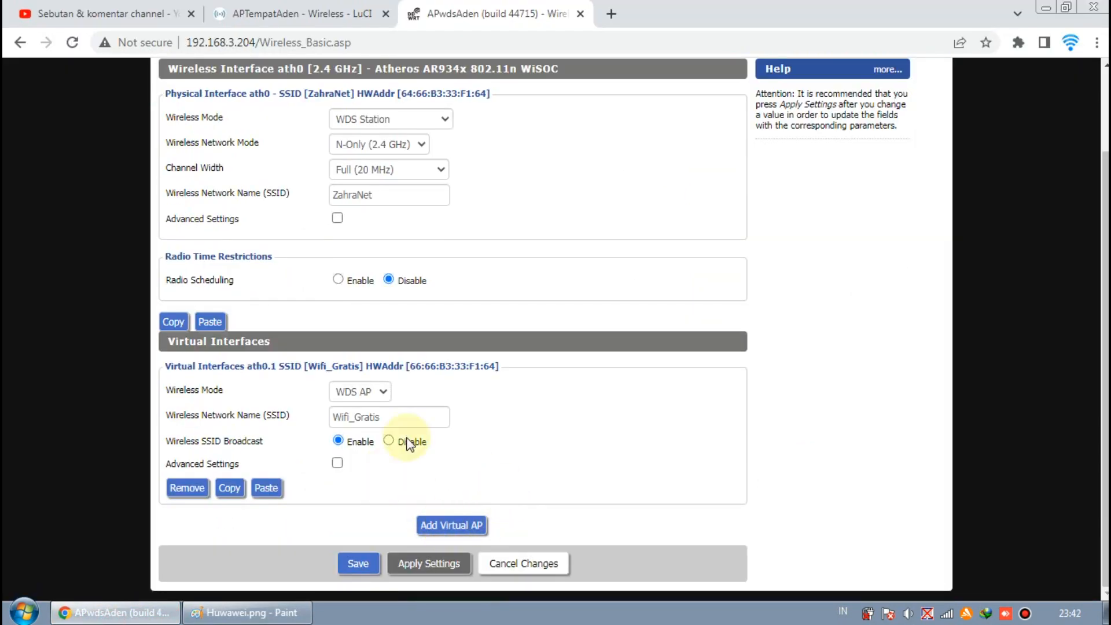
- Inspect the Wifi_Gratis virtual interface's Wireless Mode options and highlight its SSID field
left_click(374, 399)
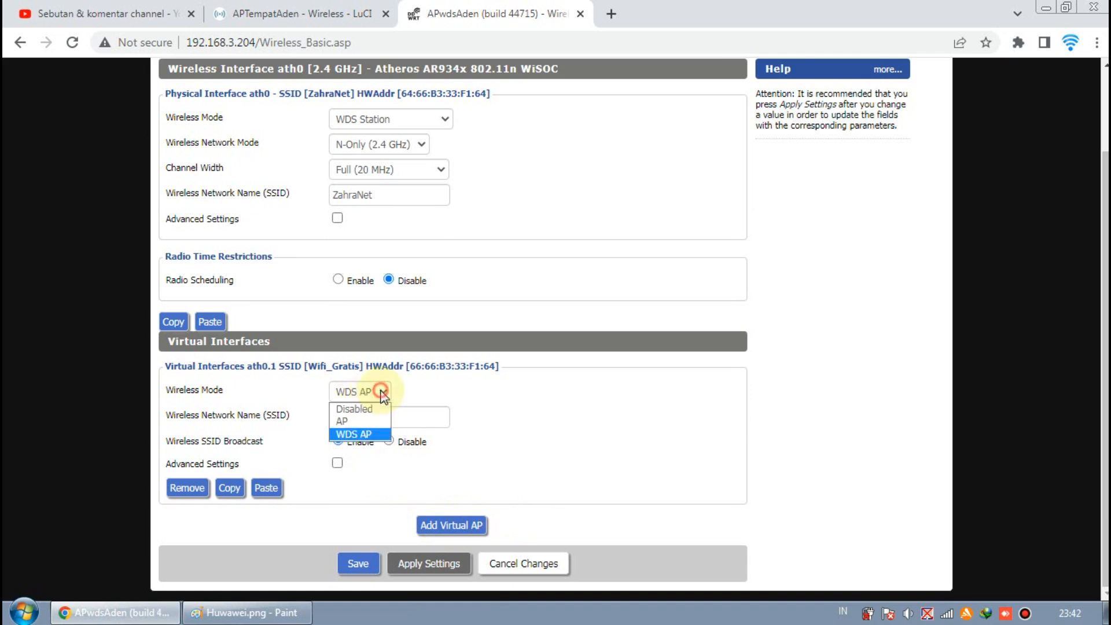
left_click(364, 433)
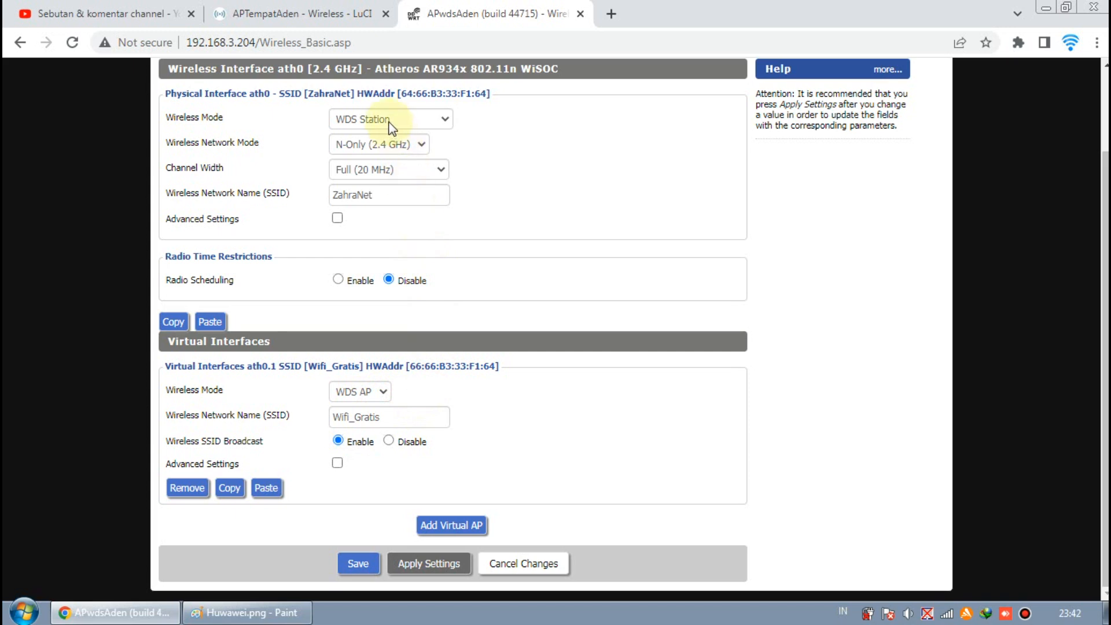
left_click(384, 391)
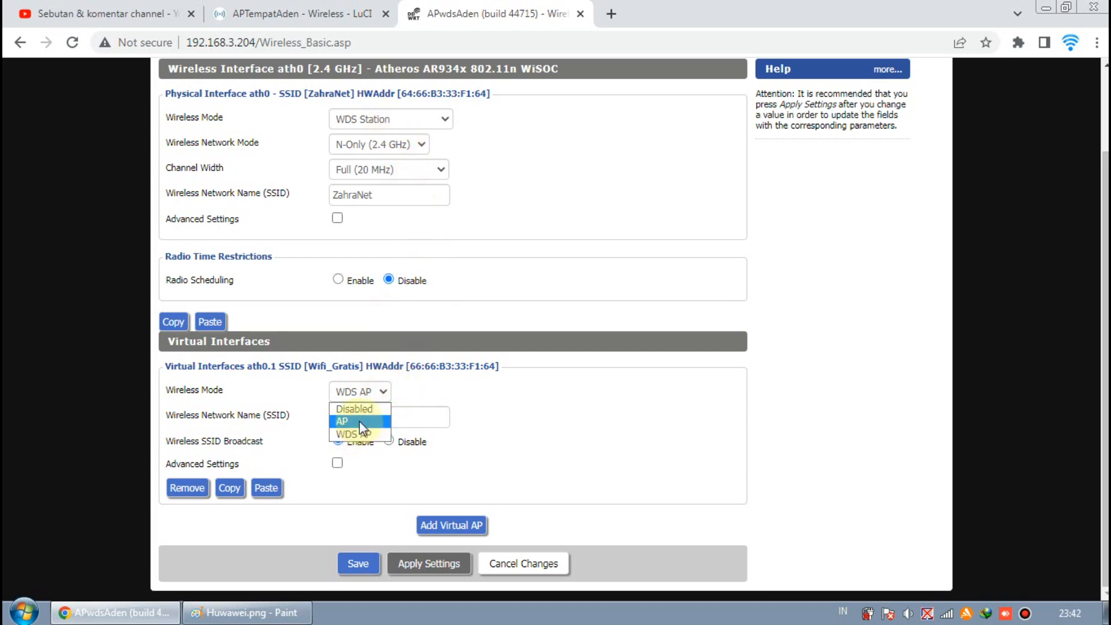
left_click(440, 411)
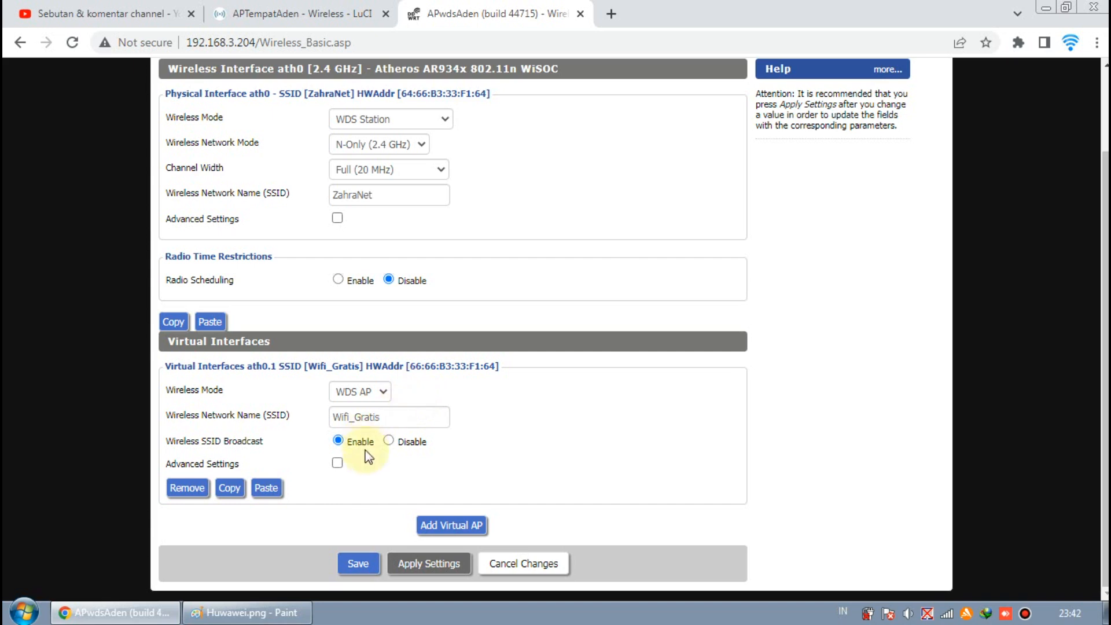
left_click_drag(427, 419, 311, 427)
left_click_drag(399, 418, 344, 418)
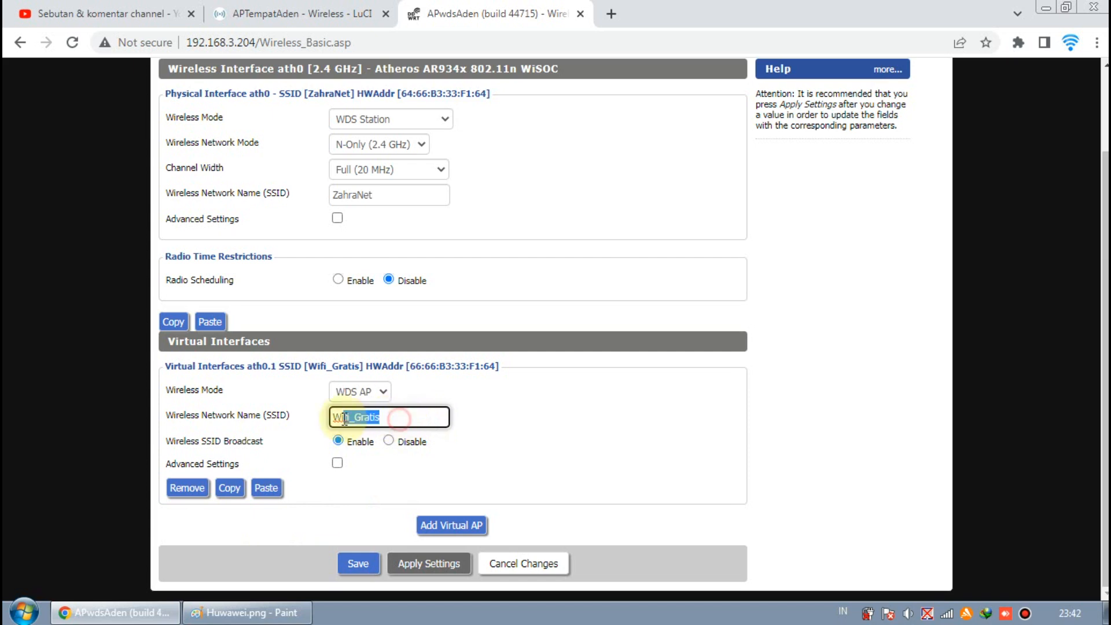
left_click(465, 425)
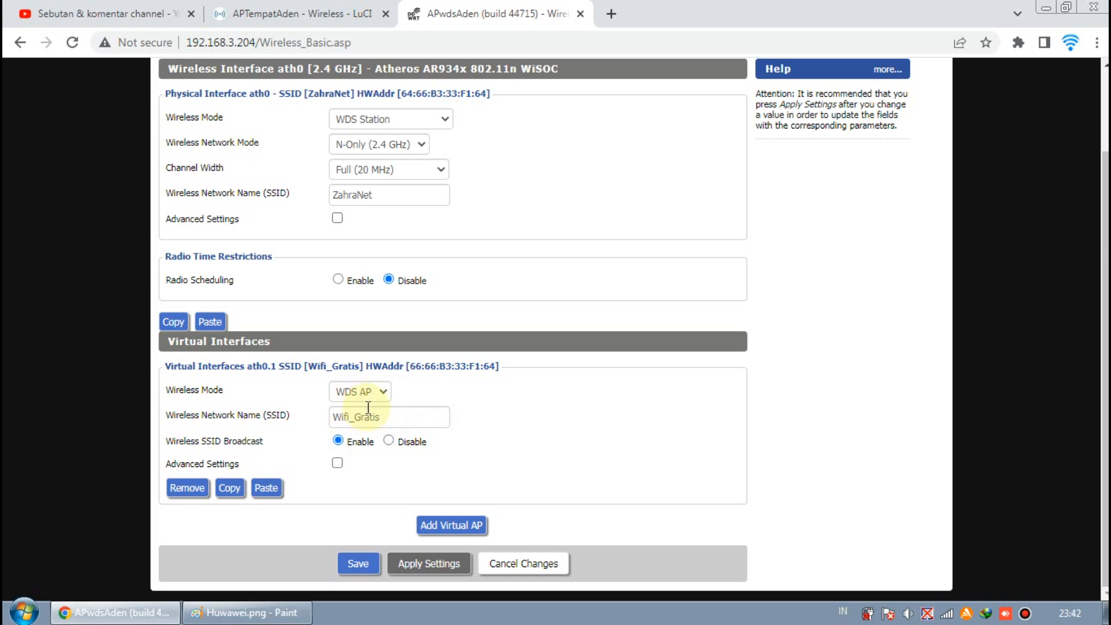
- Draw a freehand line across the network diagram with the Pencil, then undo the strokes
left_click(247, 612)
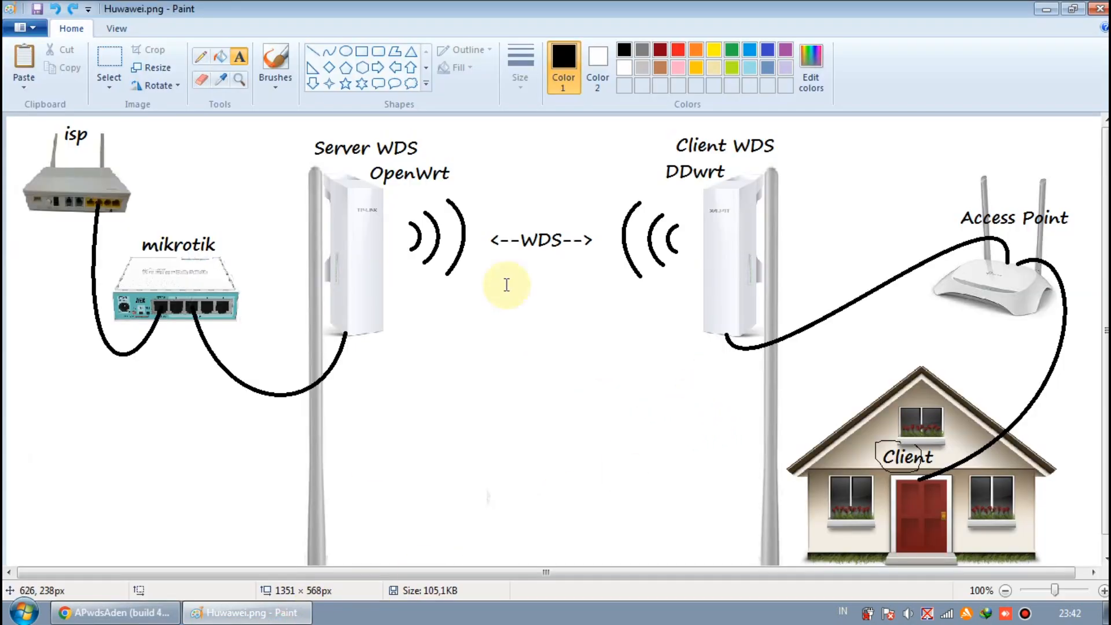
left_click(201, 56)
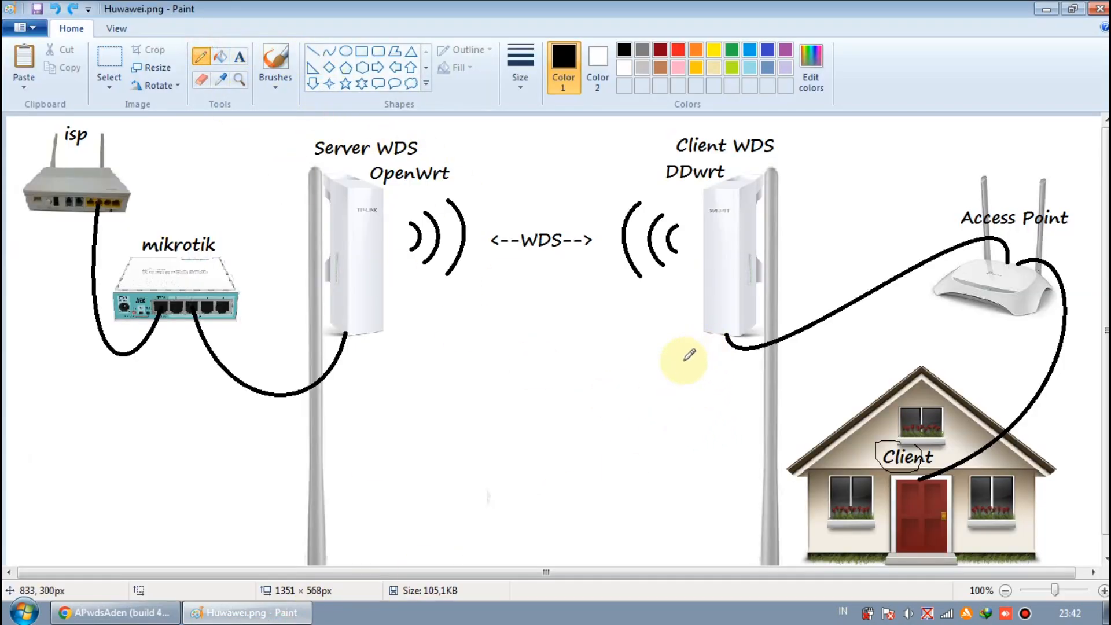
mouse_move(678, 489)
left_mouse_down()
mouse_move(703, 518)
mouse_move(666, 510)
mouse_move(710, 492)
mouse_move(687, 446)
mouse_move(714, 291)
mouse_move(505, 213)
mouse_move(379, 220)
mouse_move(297, 307)
mouse_move(217, 269)
mouse_move(216, 282)
mouse_move(208, 263)
left_mouse_up()
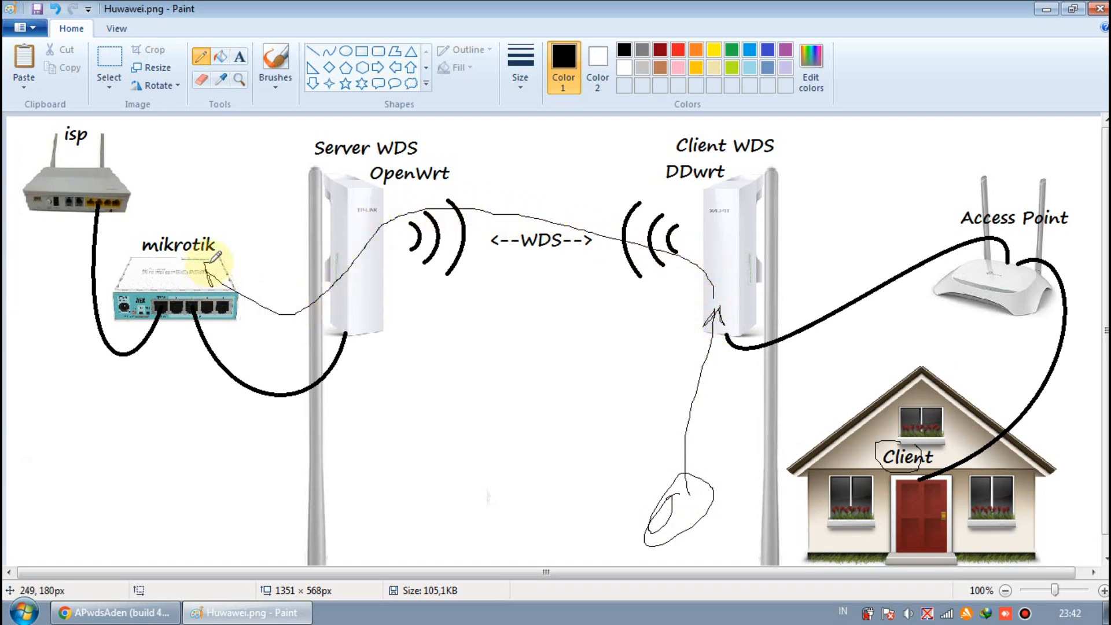
mouse_move(680, 491)
left_mouse_down()
mouse_move(689, 495)
mouse_move(678, 502)
left_mouse_up()
key("ctrl+z")
key("ctrl+z")
key("ctrl+z")
key("ctrl+z")
key("ctrl+z")
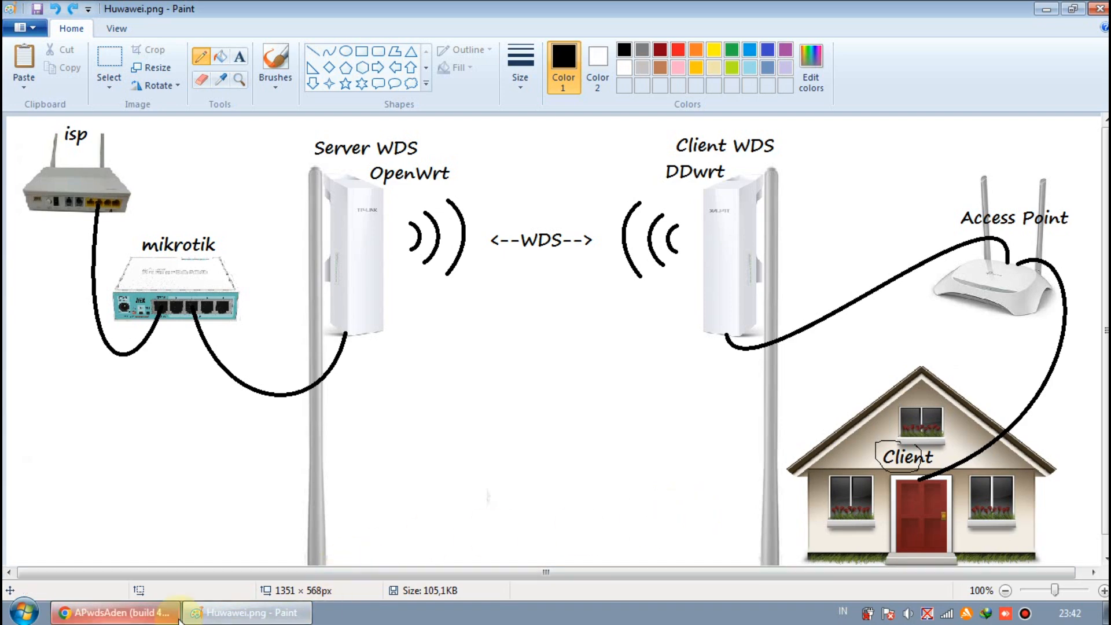
- Switch the Wifi_Gratis virtual interface's Wireless Mode to Disabled and back to WDS AP
key("alt+Tab")
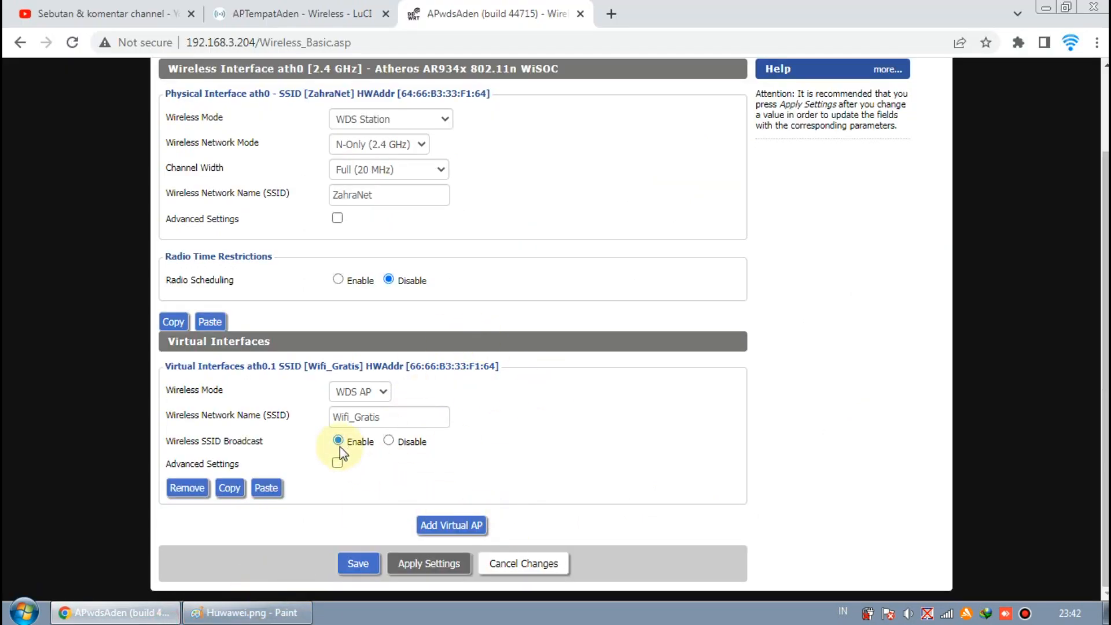
left_click(369, 395)
left_click(372, 408)
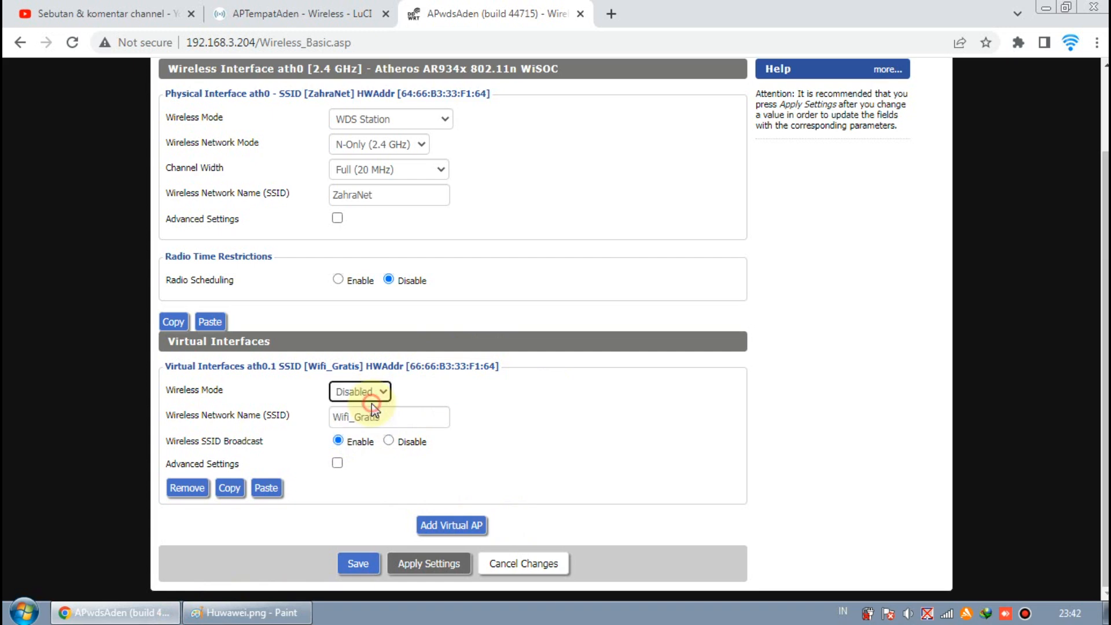
left_click(379, 392)
left_click(377, 432)
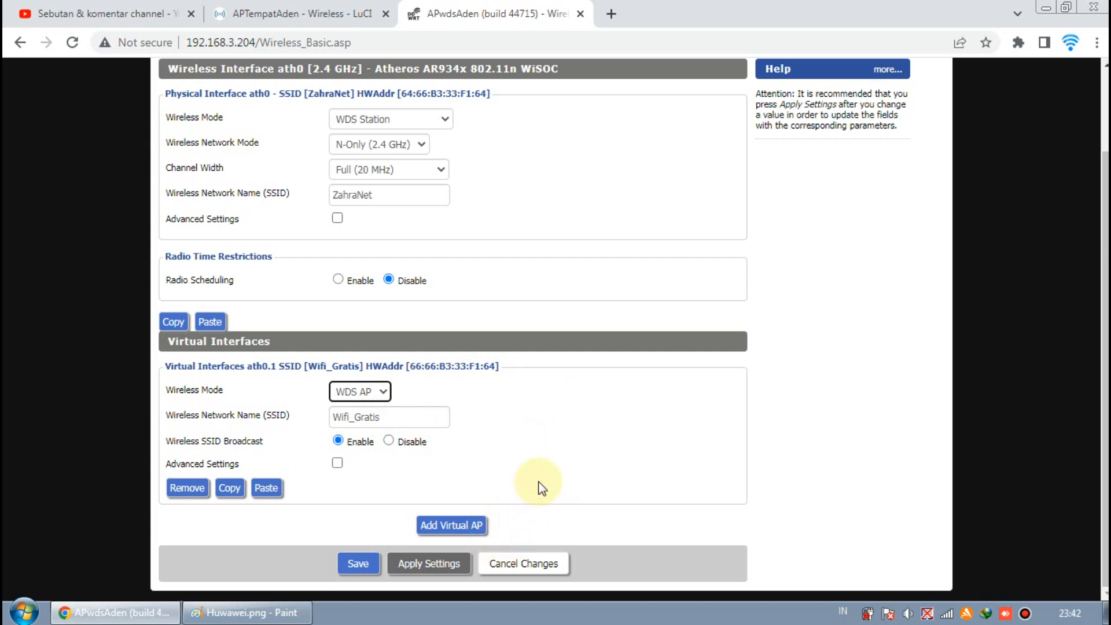
- Compare the ZahraNet SSID and encryption on the OpenWrt wireless overview with the DD-WRT settings
scroll(539, 488, "up", 2)
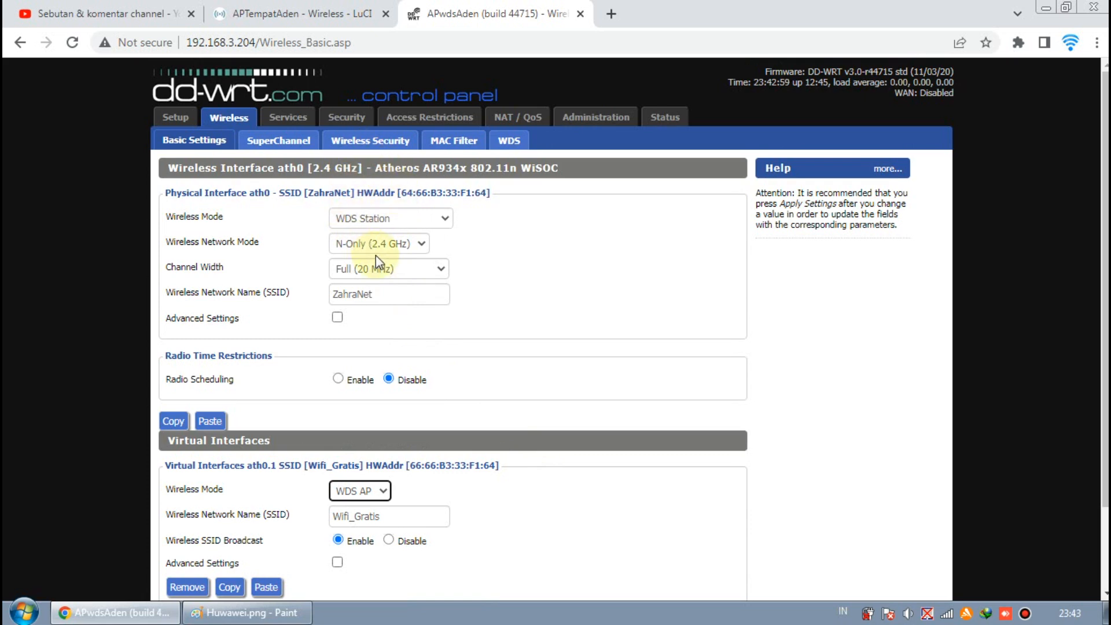
scroll(390, 243, "down", 2)
scroll(387, 223, "up", 2)
left_click(312, 13)
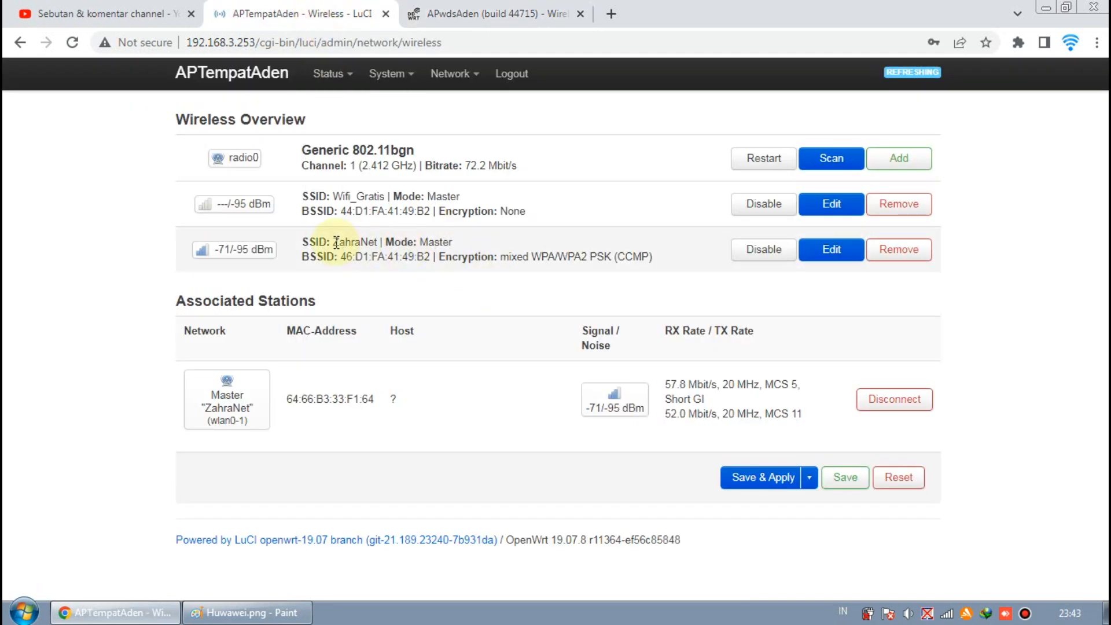
double_click(342, 242)
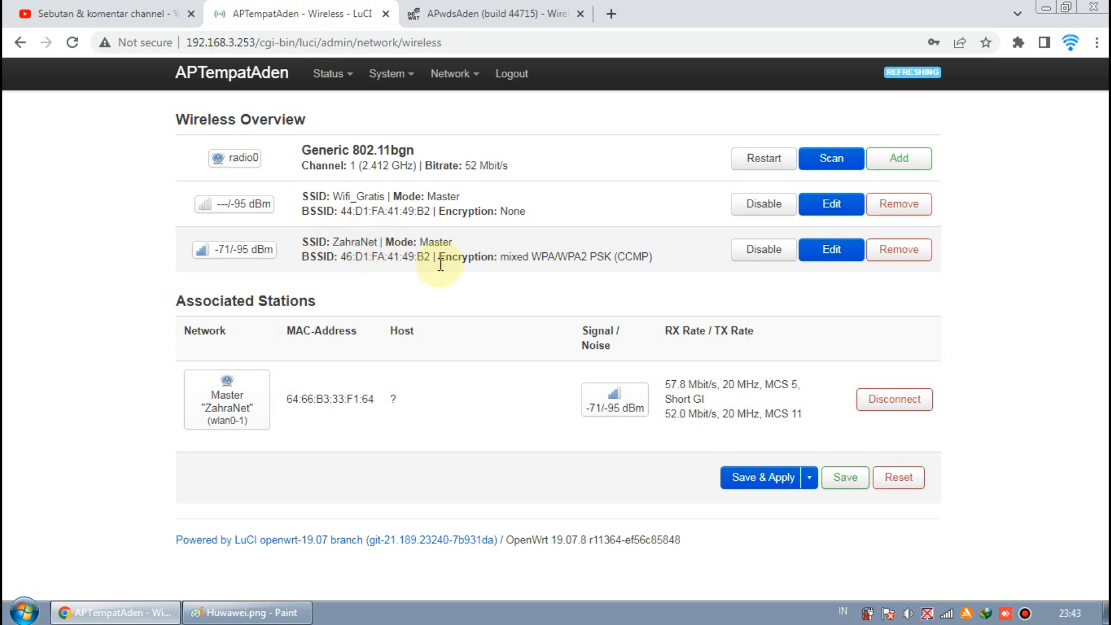
left_click_drag(509, 256, 533, 258)
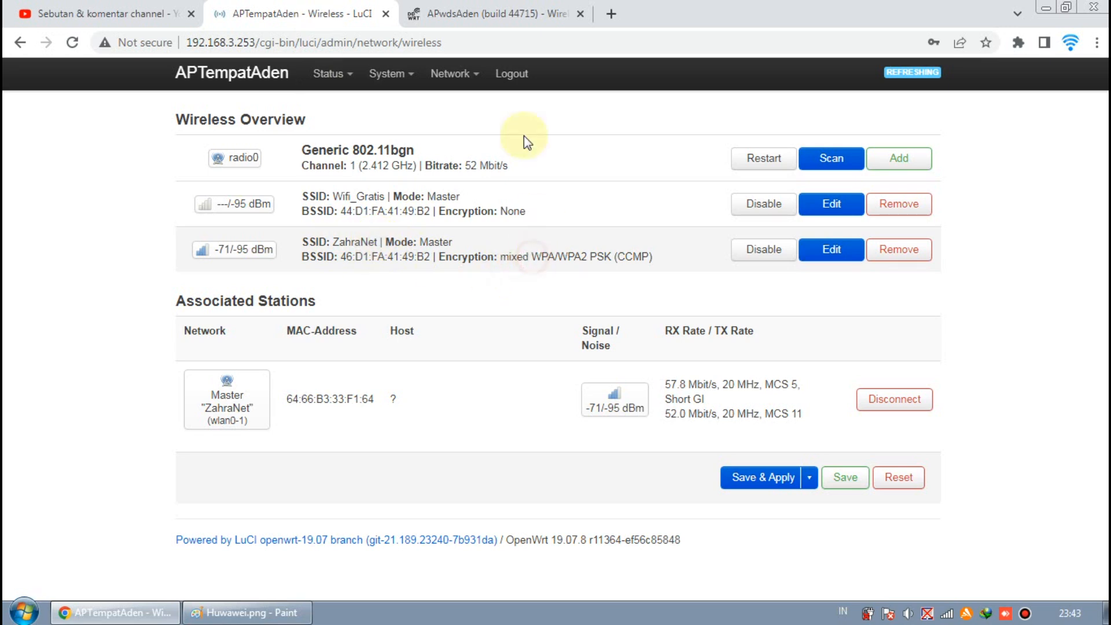
left_click(463, 13)
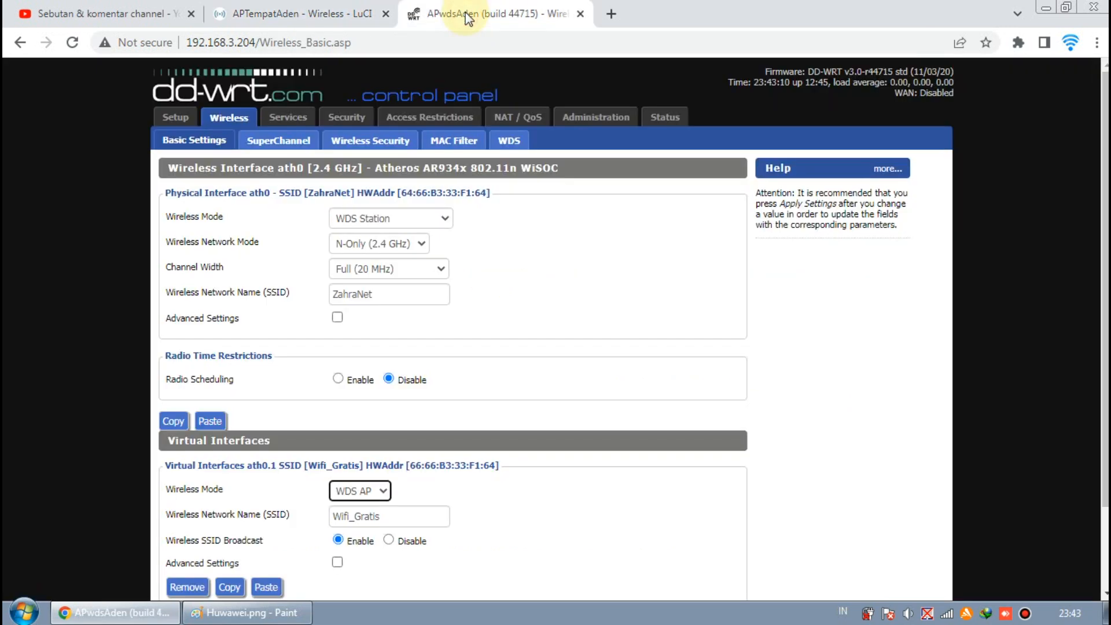
- Open the DD-WRT wireless security page and inspect the ZahraNet Security Mode and WPA Shared Key
left_click(373, 142)
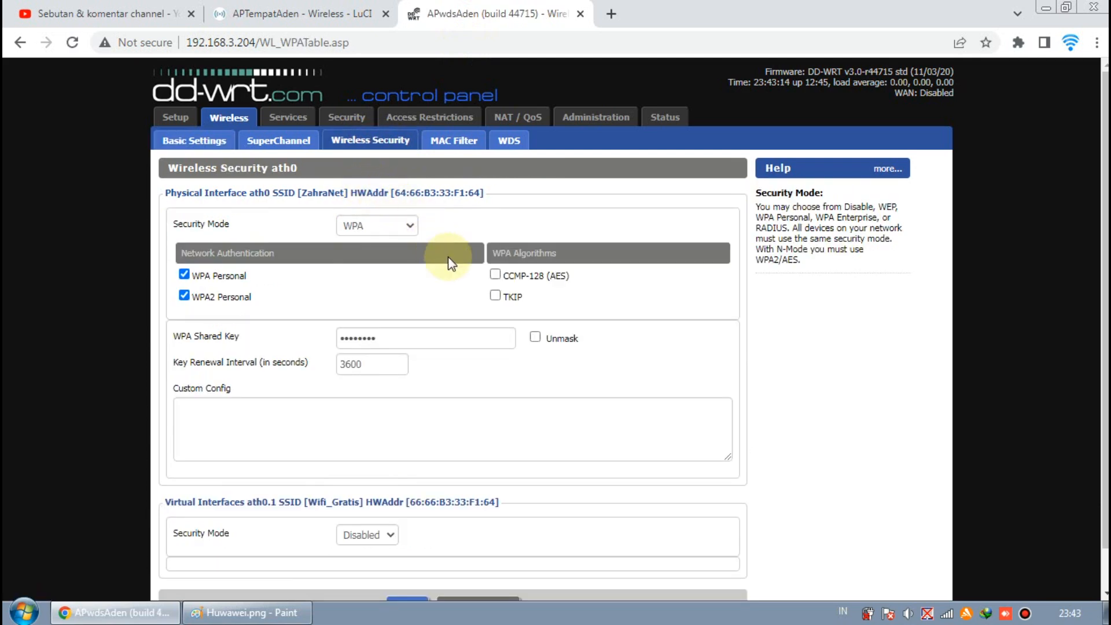
left_click(375, 227)
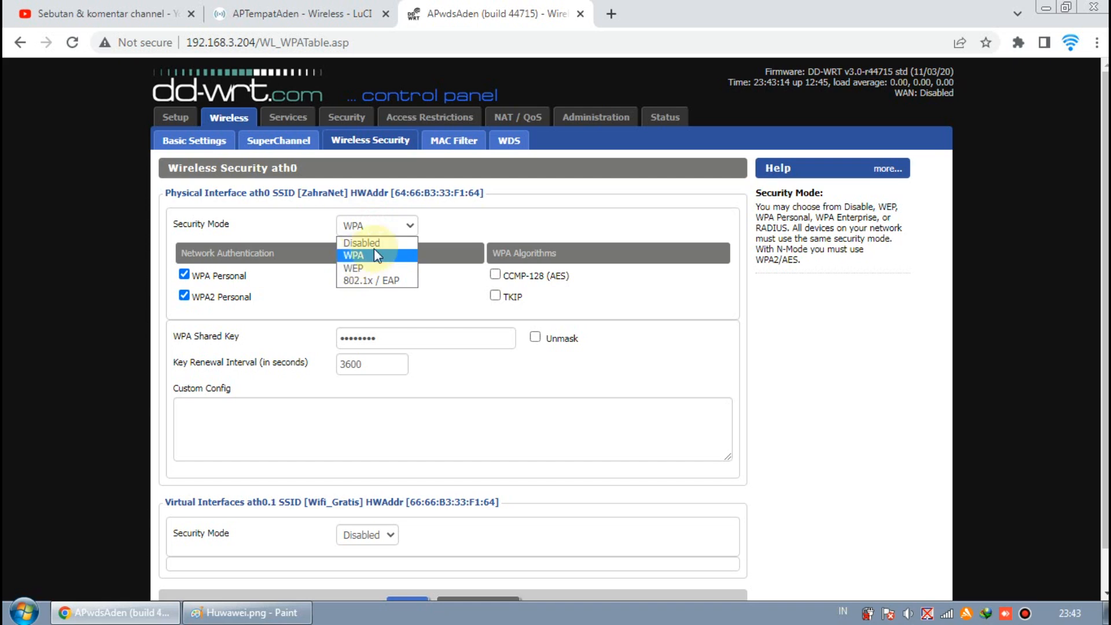
left_click(459, 225)
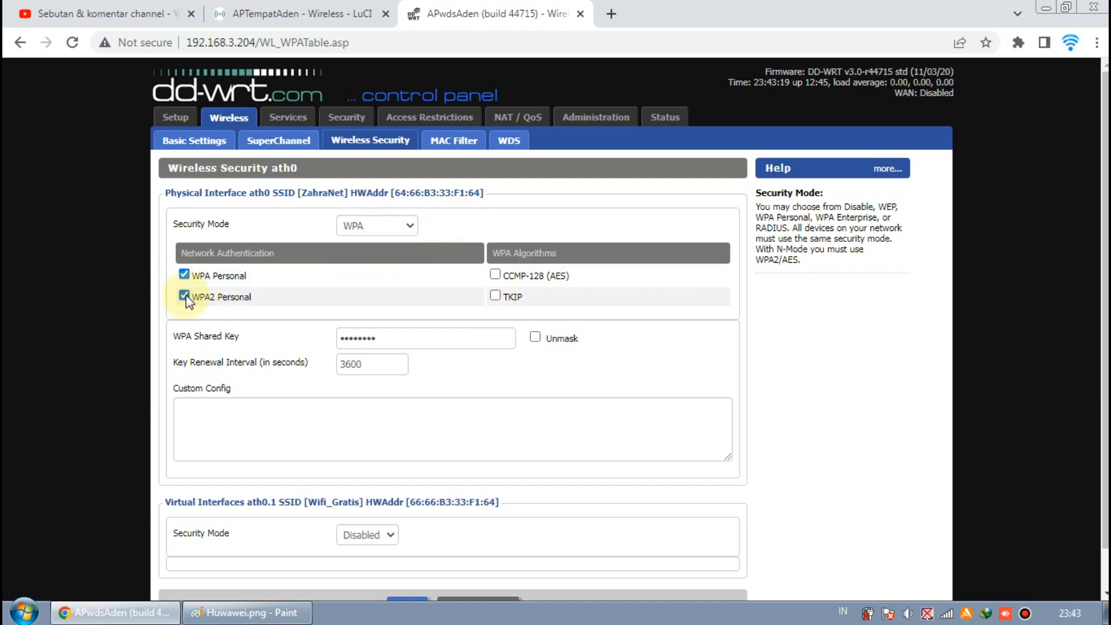
scroll(384, 322, "down", 1)
double_click(424, 293)
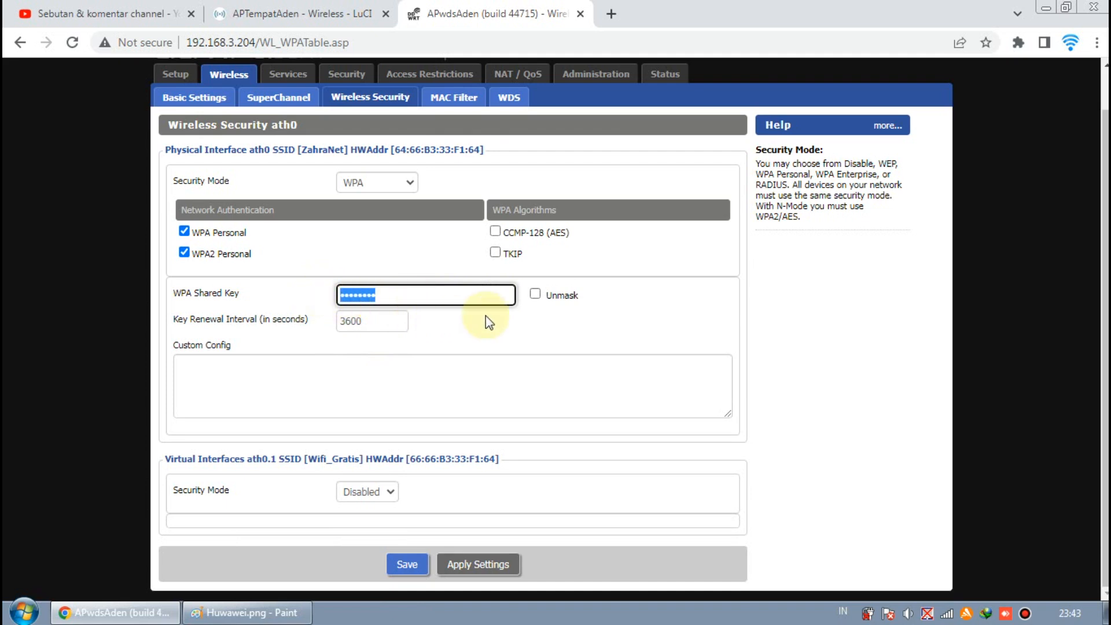
left_click(535, 297)
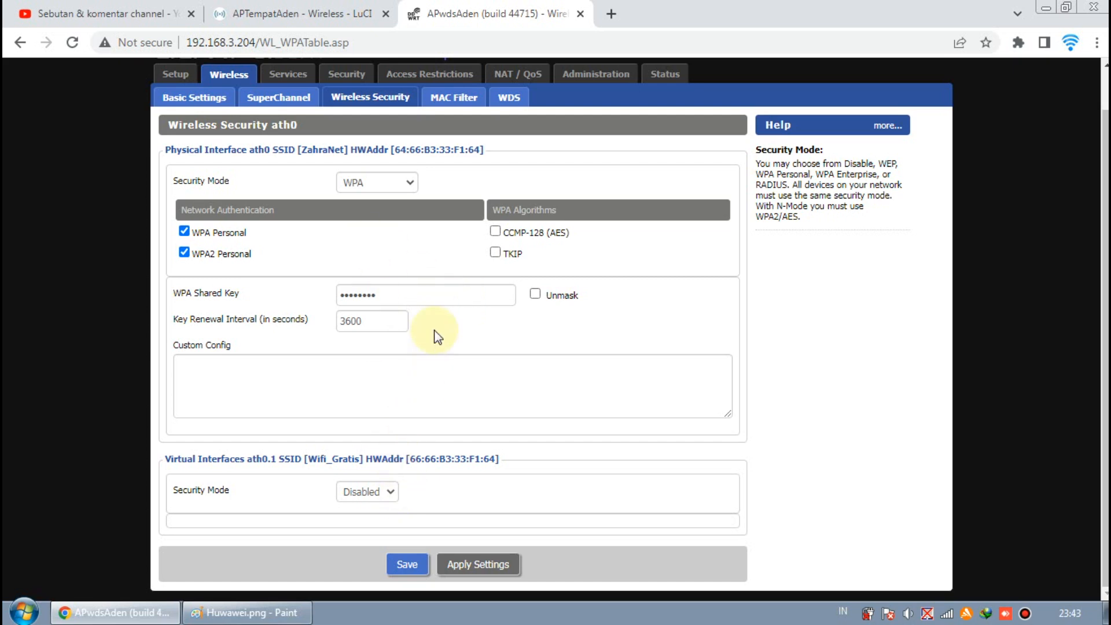
- Open the WDS page and scroll through its WDS settings and extra options
left_click(508, 98)
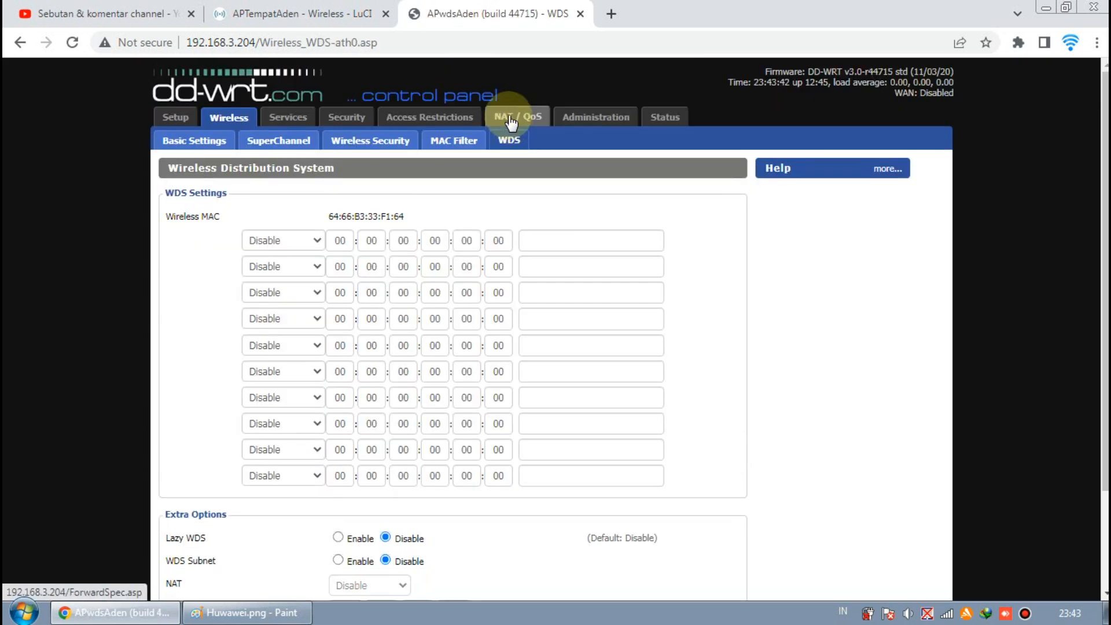
scroll(441, 240, "down", 2)
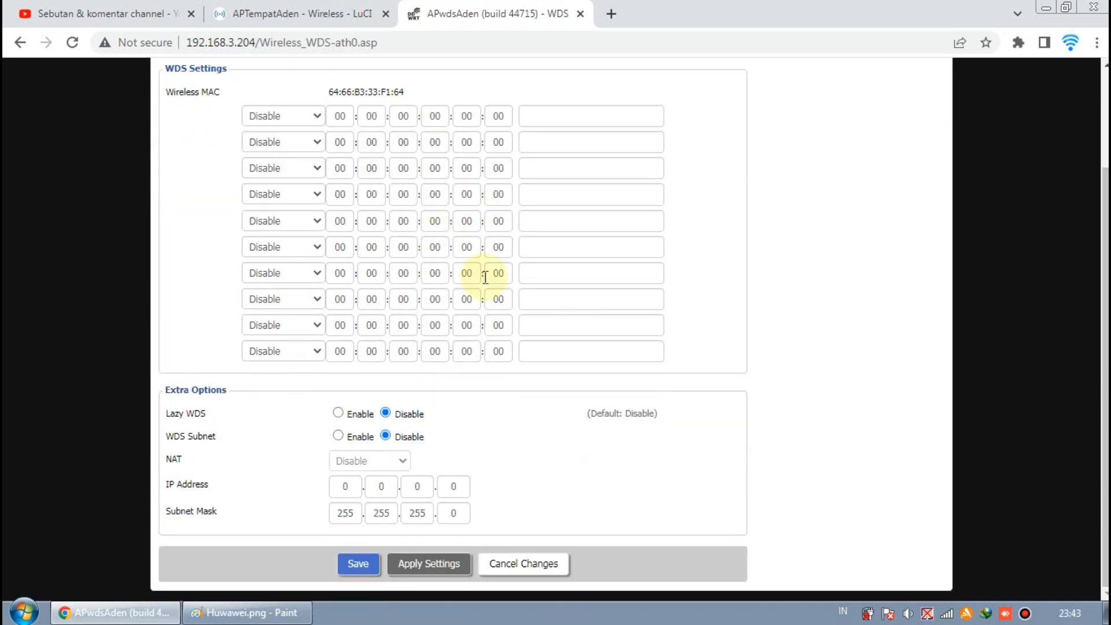
scroll(422, 347, "up", 3)
scroll(424, 346, "down", 2)
scroll(424, 346, "up", 1)
left_click(288, 143)
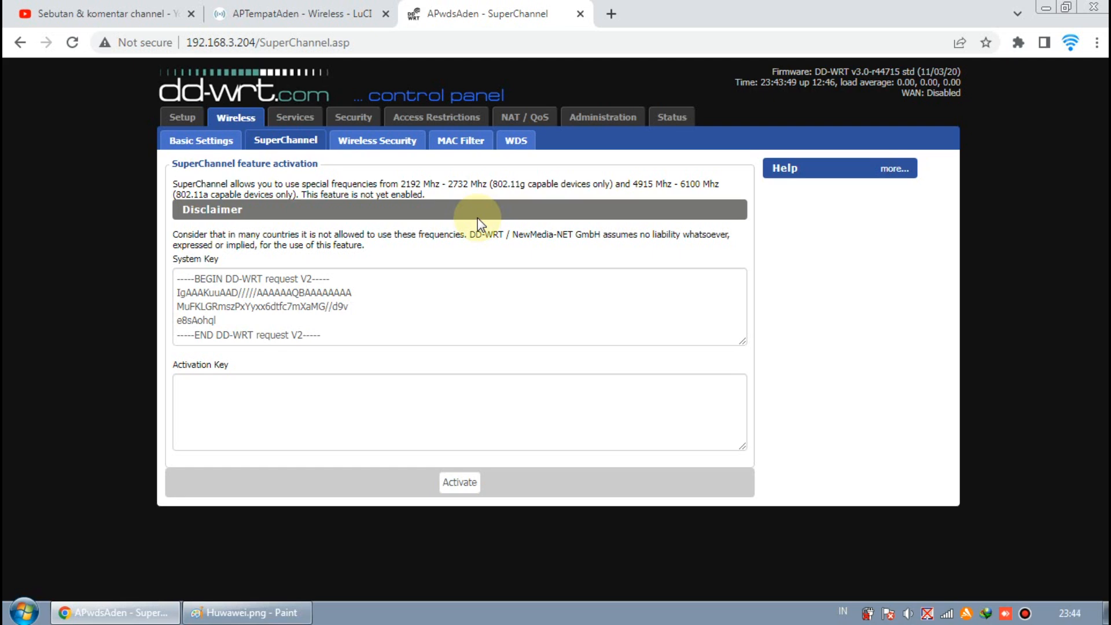
- Circle the Server WDS OpenWrt and Client WDS DDwrt labels on the network diagram
left_click(248, 612)
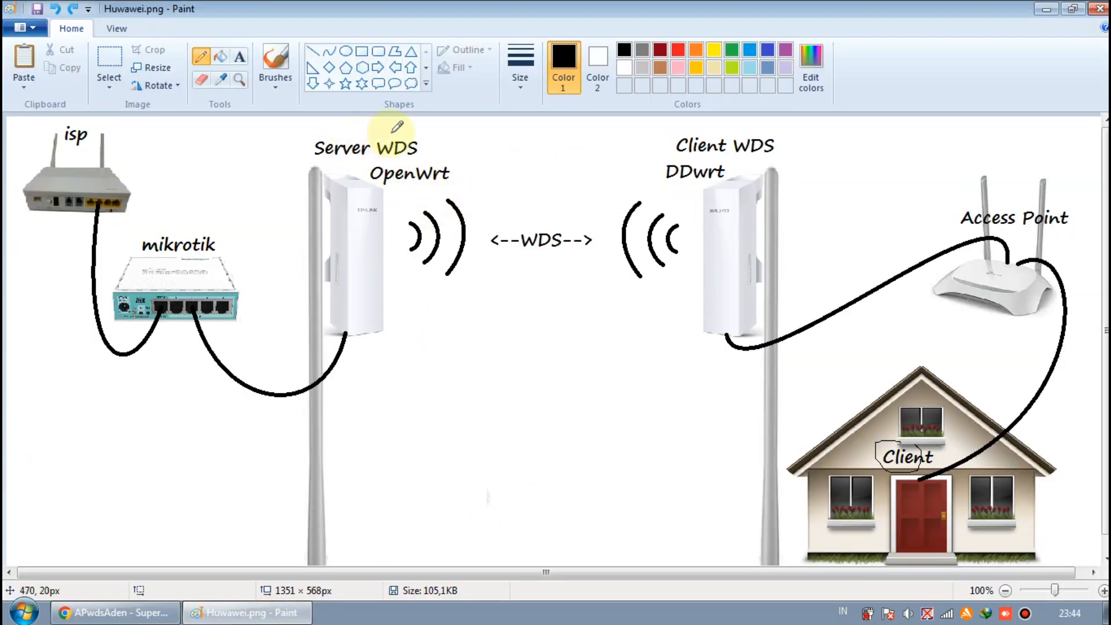
mouse_move(404, 130)
left_mouse_down()
mouse_move(304, 122)
mouse_move(437, 206)
mouse_move(390, 120)
left_mouse_up()
mouse_move(747, 129)
left_mouse_down()
mouse_move(675, 154)
mouse_move(653, 176)
mouse_move(774, 149)
mouse_move(666, 142)
left_mouse_up()
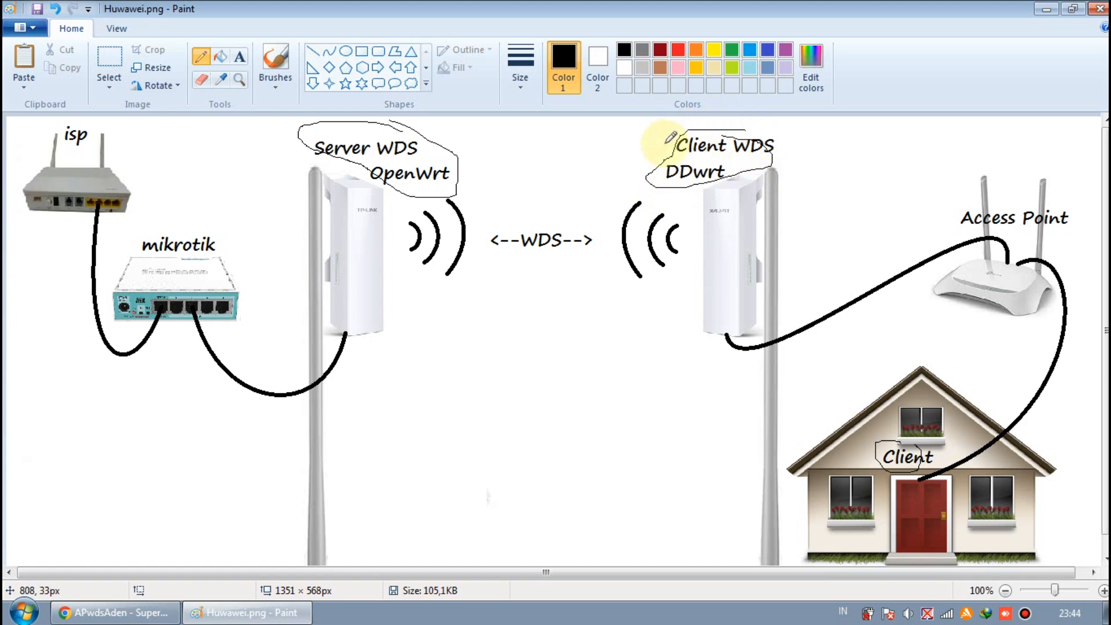
- Return to the DD-WRT control panel and open its WDS page
left_click(107, 613)
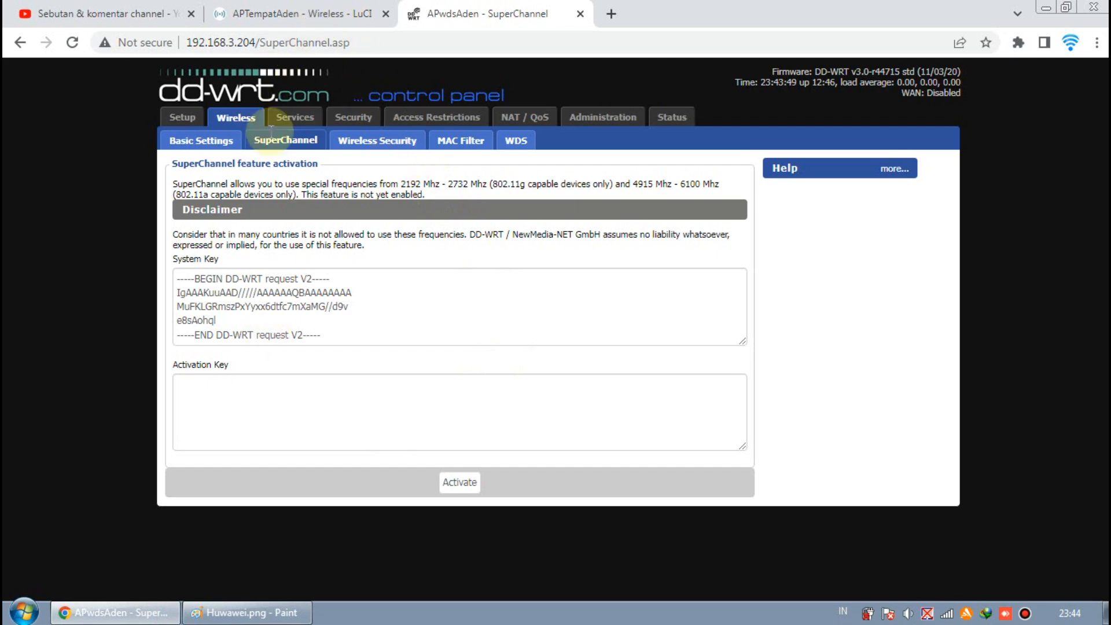
left_click(228, 612)
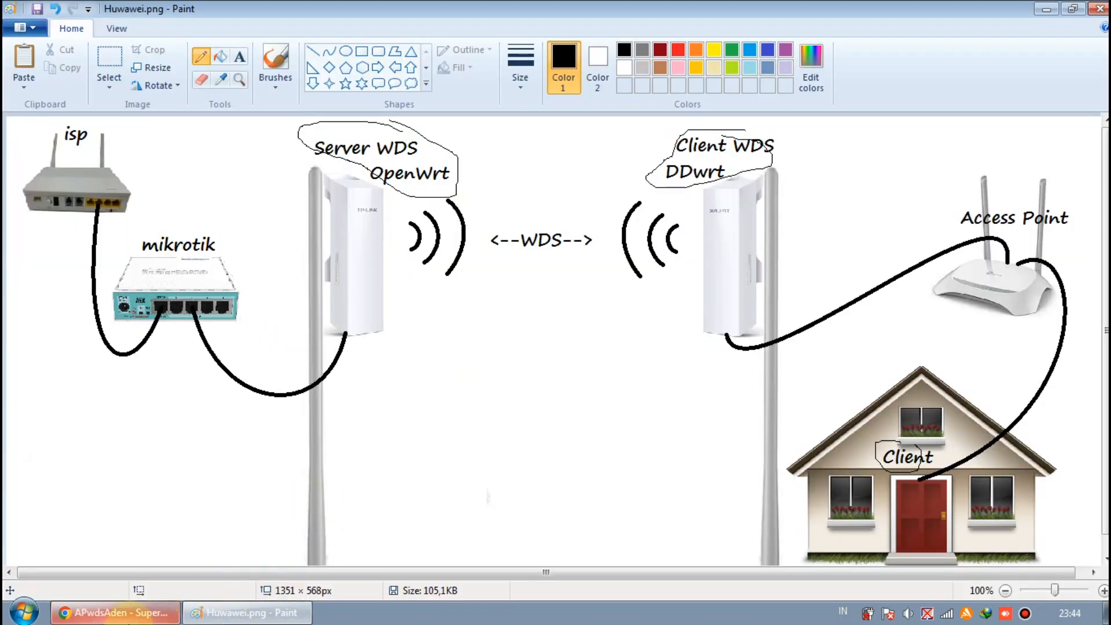
left_click(116, 612)
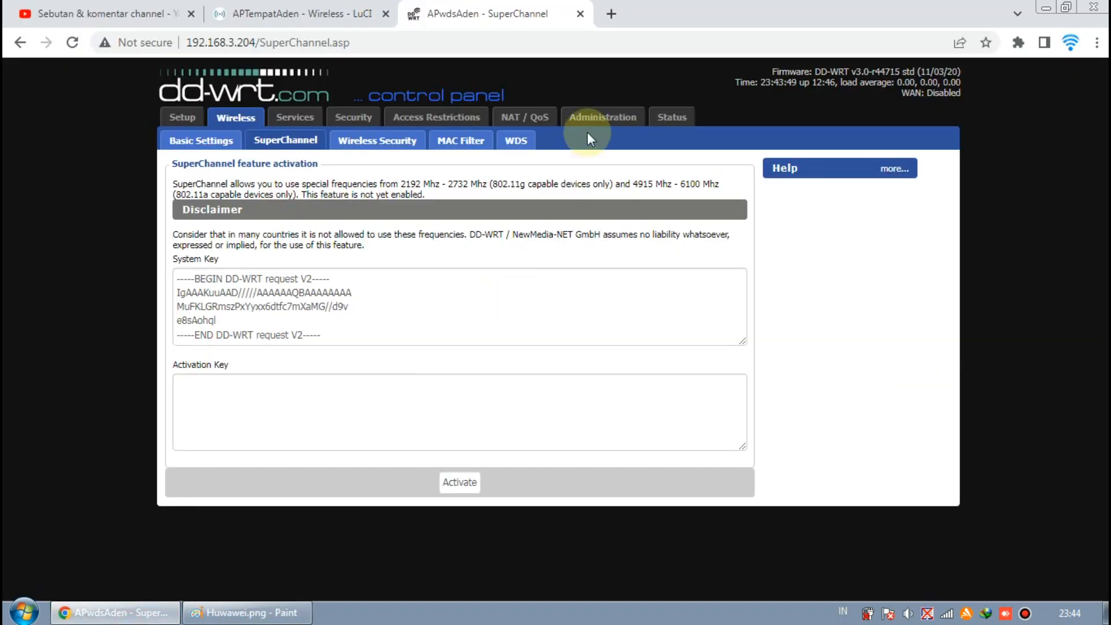
left_click(515, 144)
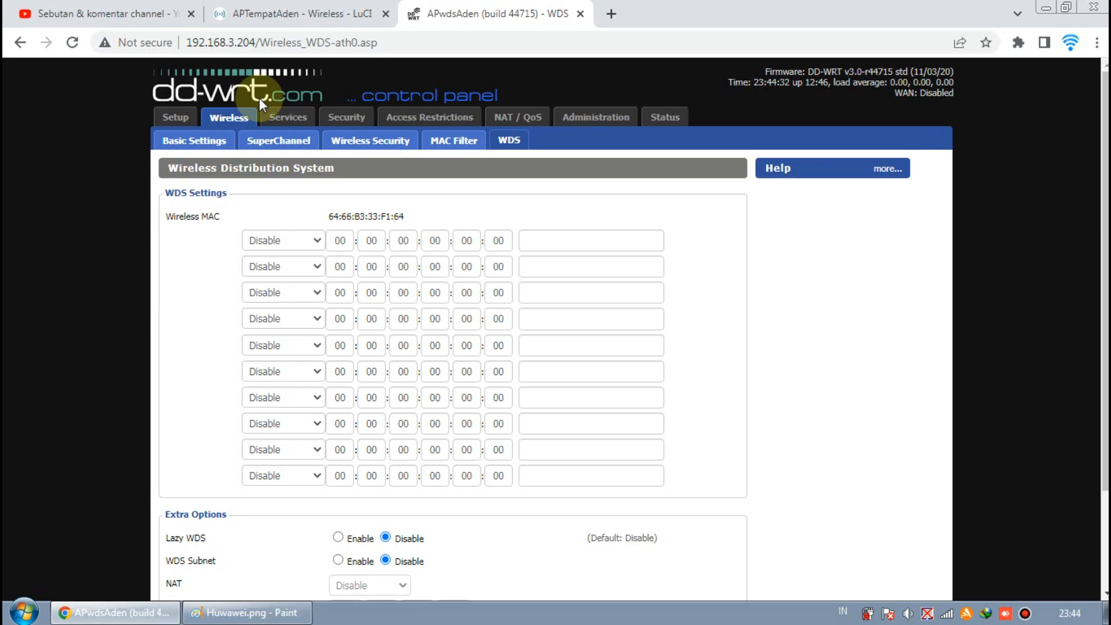
- Switch between the OpenWrt and DD-WRT pages and highlight the ZahraNet network's BSSID in the OpenWrt wireless overview
left_click(287, 15)
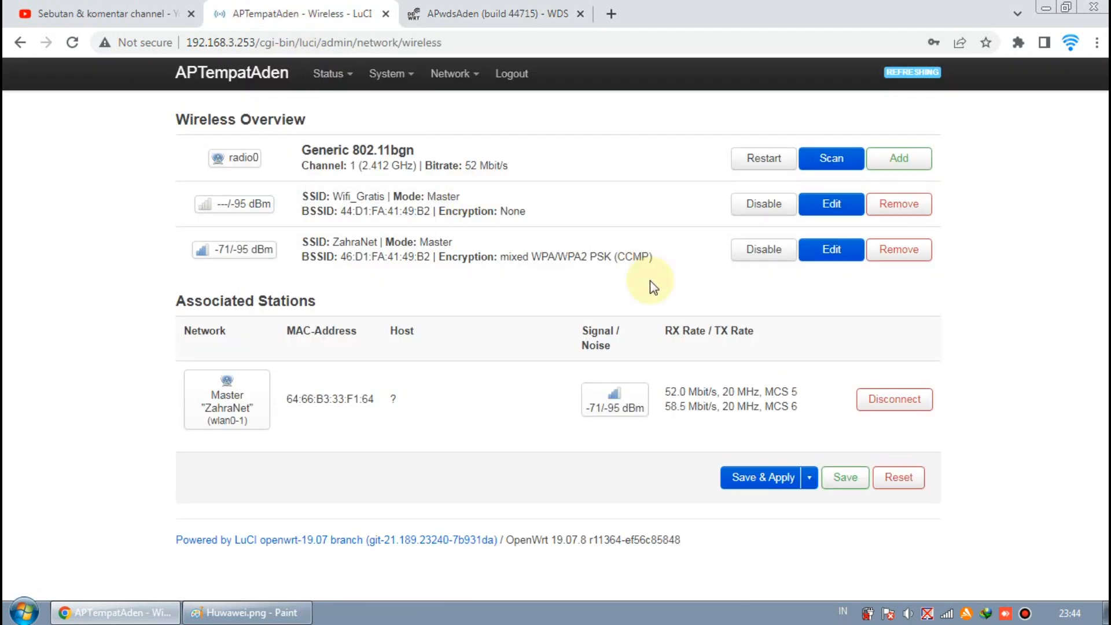
left_click(445, 12)
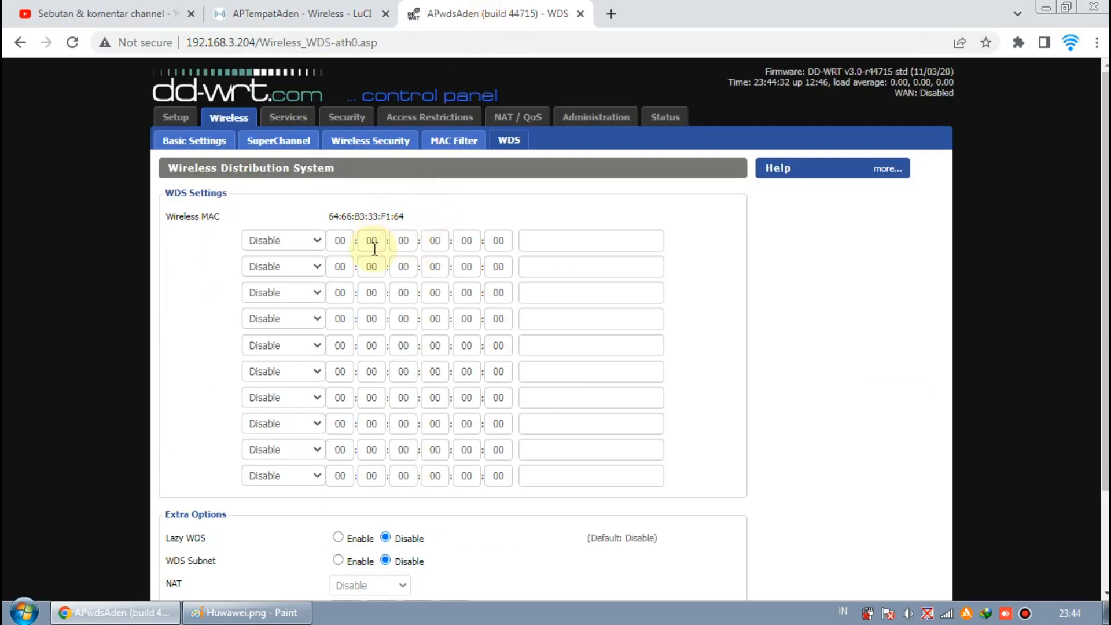
left_click(248, 14)
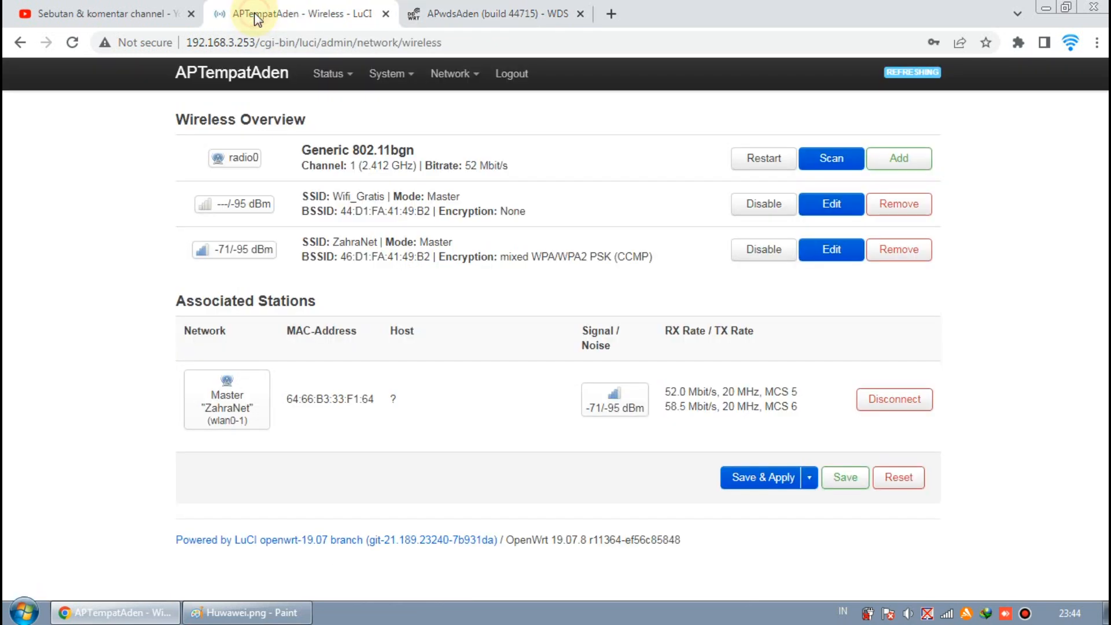
mouse_move(362, 65)
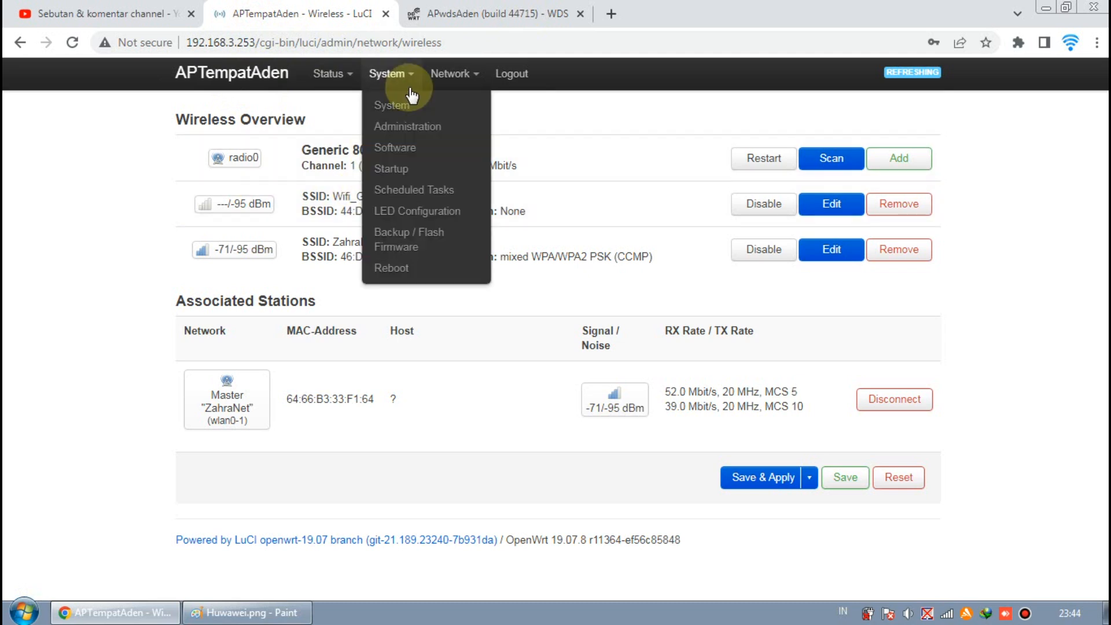
left_click(247, 612)
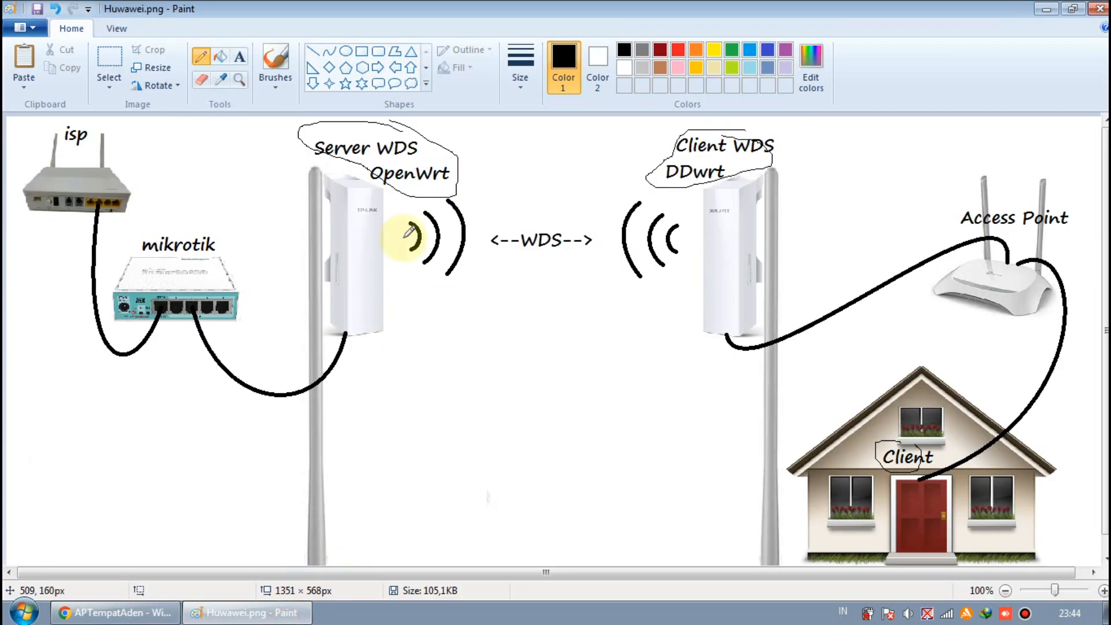
left_click(156, 618)
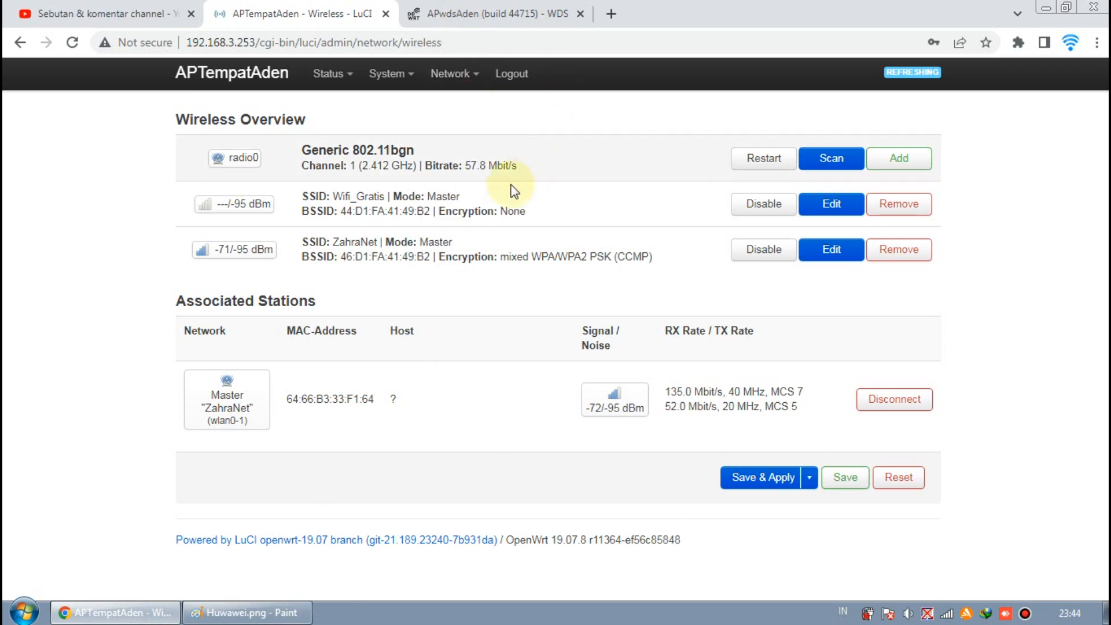
left_click_drag(429, 257, 340, 257)
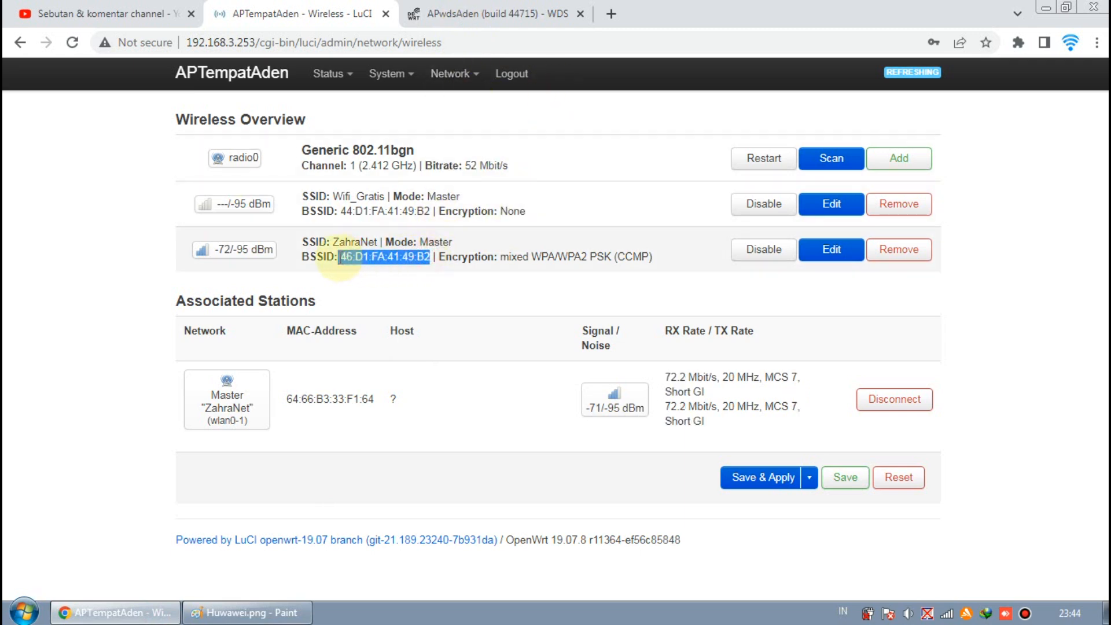
left_click(388, 220)
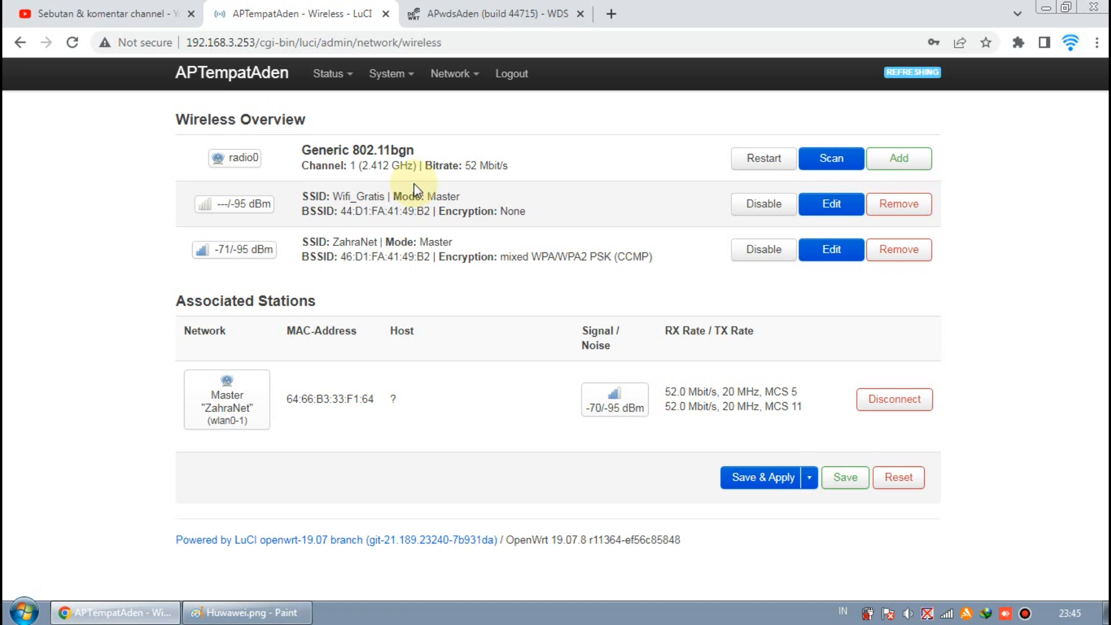
- Open the DD-WRT wireless basic settings and highlight the ZahraNet SSID of the WDS Station interface
left_click(494, 18)
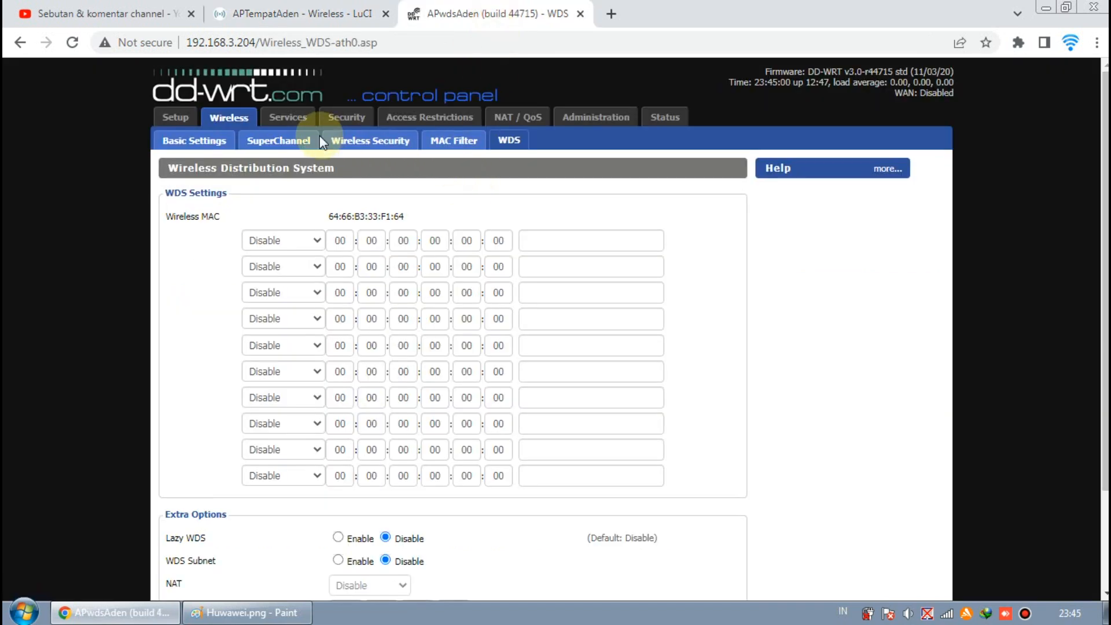
left_click(207, 139)
scroll(370, 252, "down", 1)
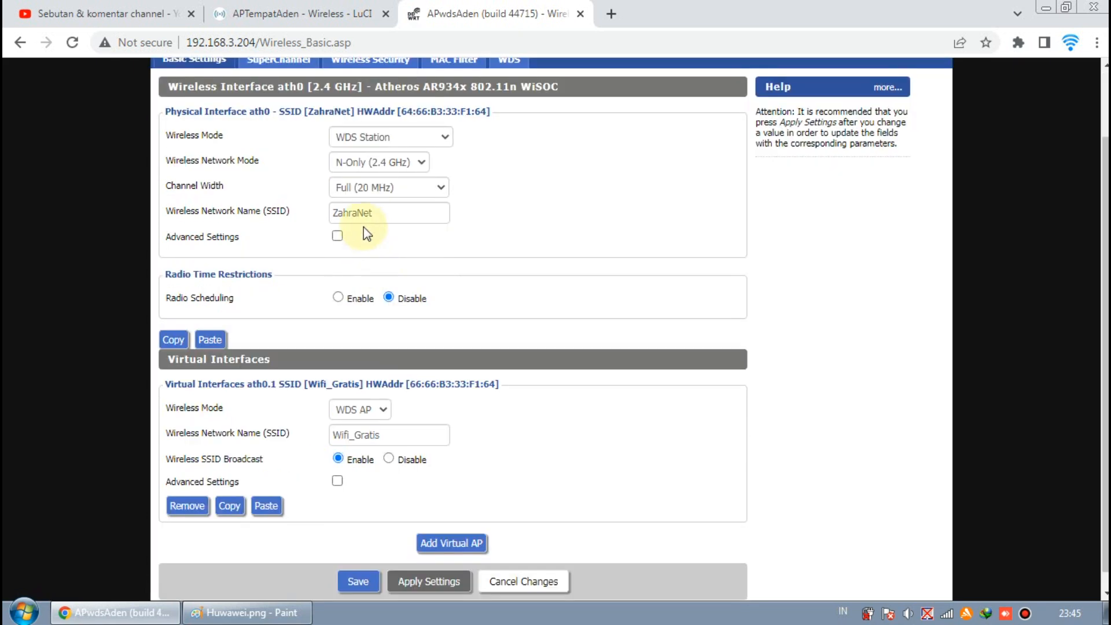
left_click_drag(397, 217, 322, 218)
left_click(520, 223)
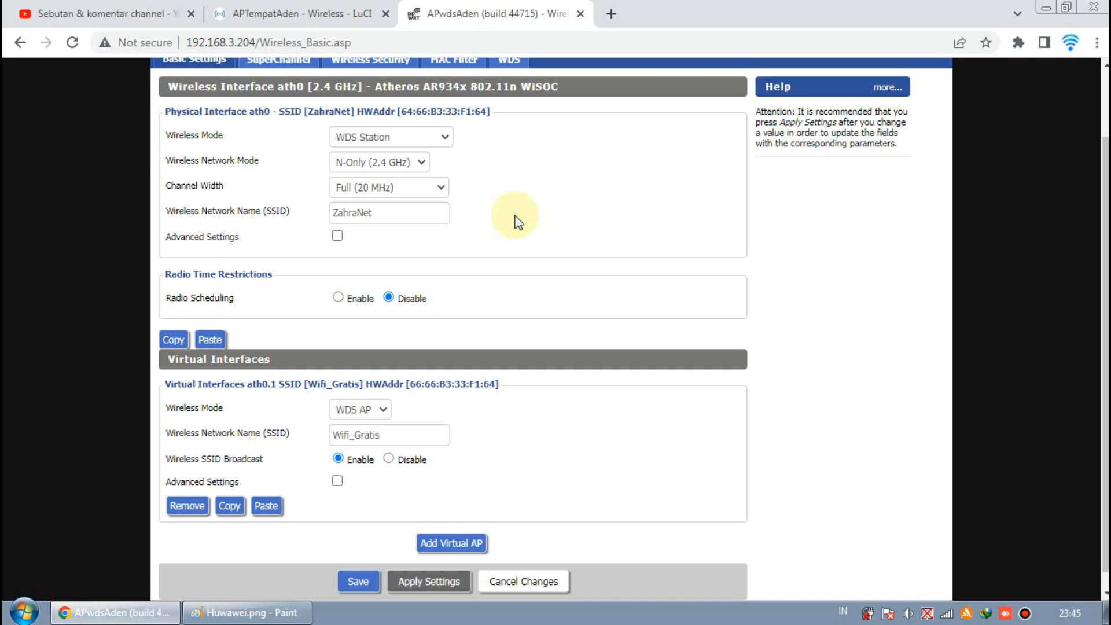
- Switch to Paint, mark the OpenWrt and Client WDS labels on the network diagram, and return to the browser
left_click(200, 613)
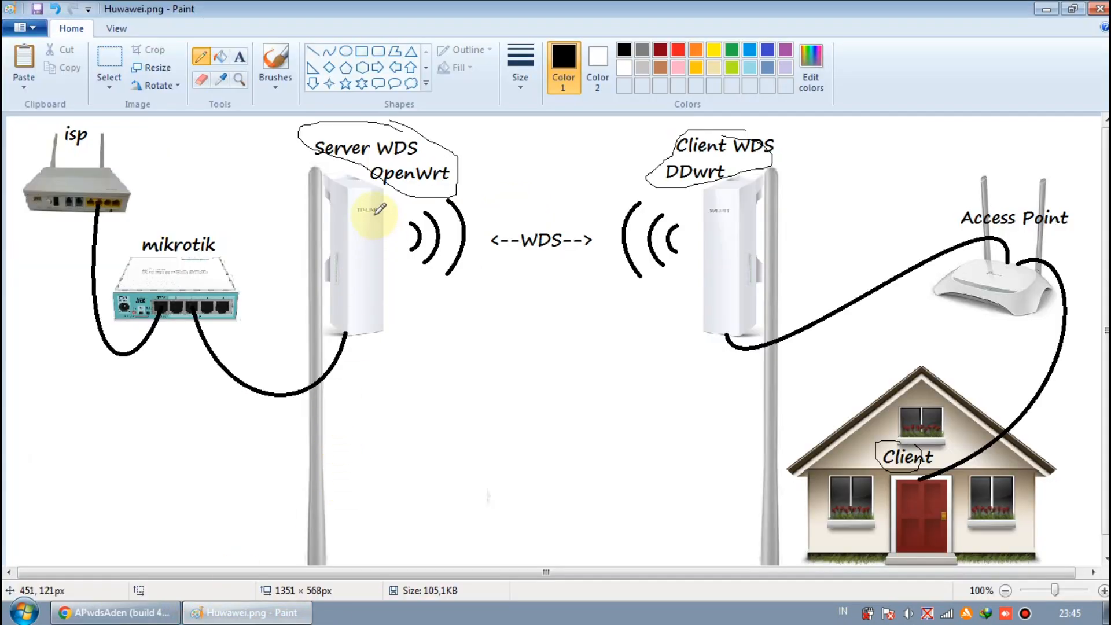
left_click_drag(353, 151, 404, 189)
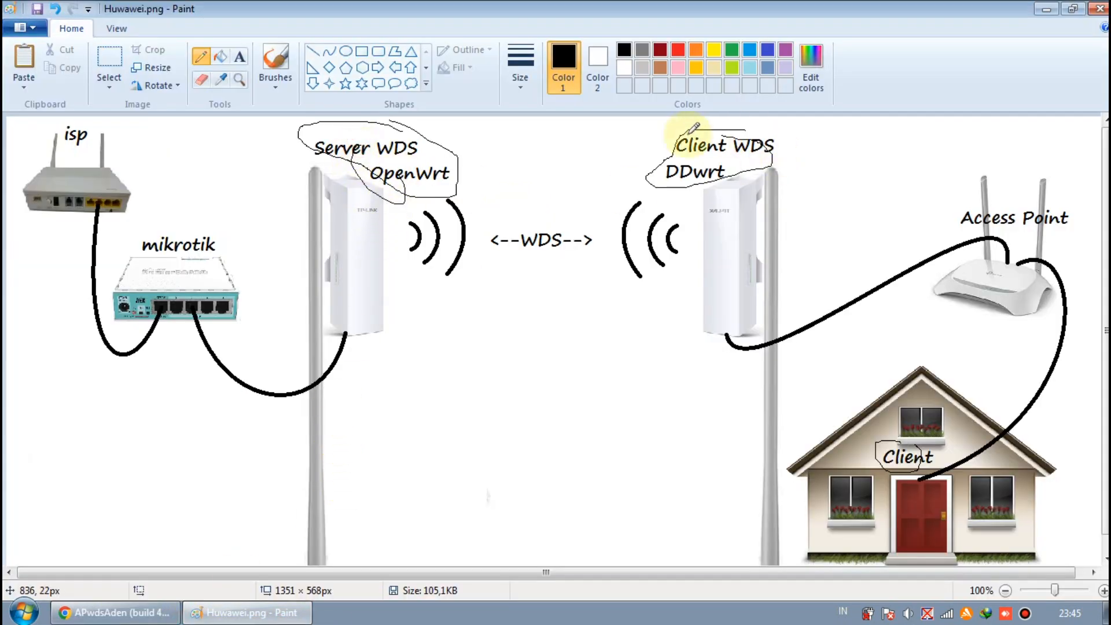
left_click_drag(730, 150, 728, 162)
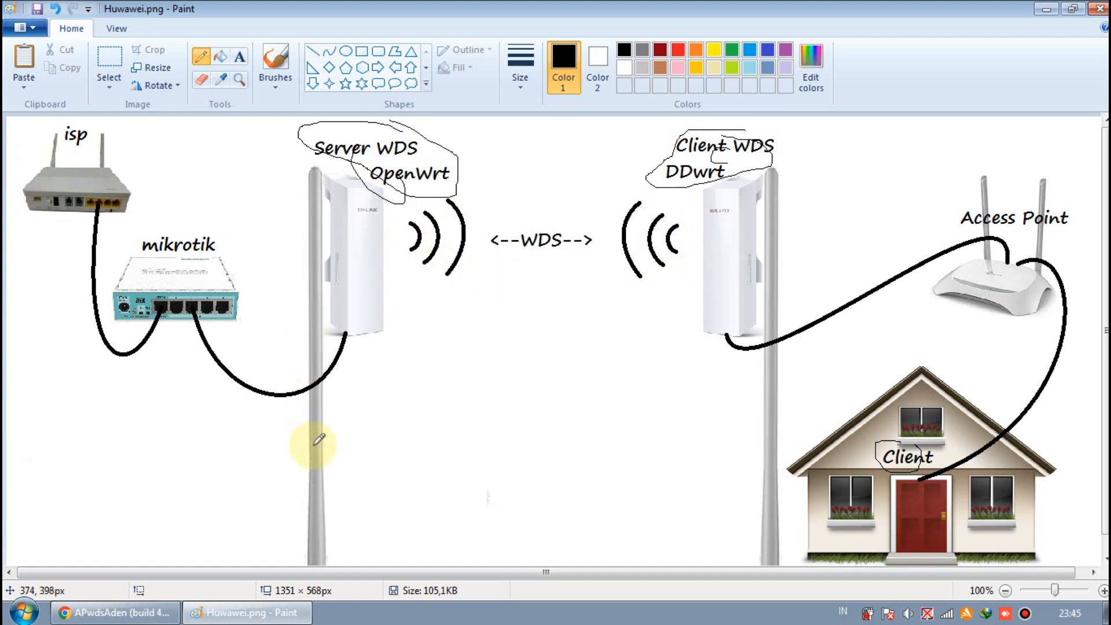
left_click(98, 613)
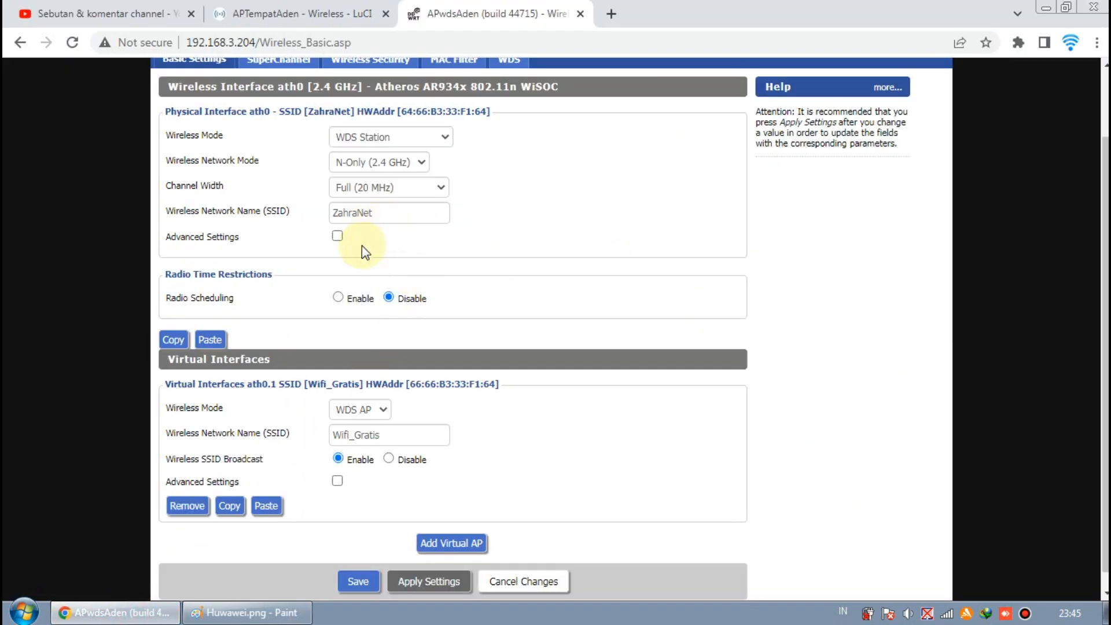